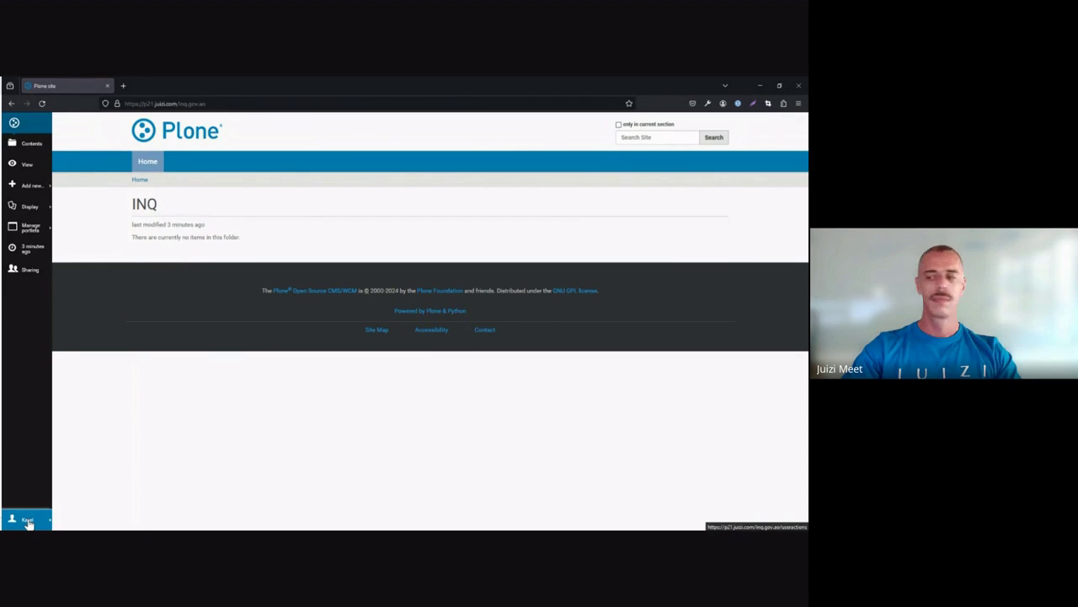
- Install the plone.app.multilingual (Multilingual Support) add-on from the Site Setup Add-ons page
left_click(28, 520)
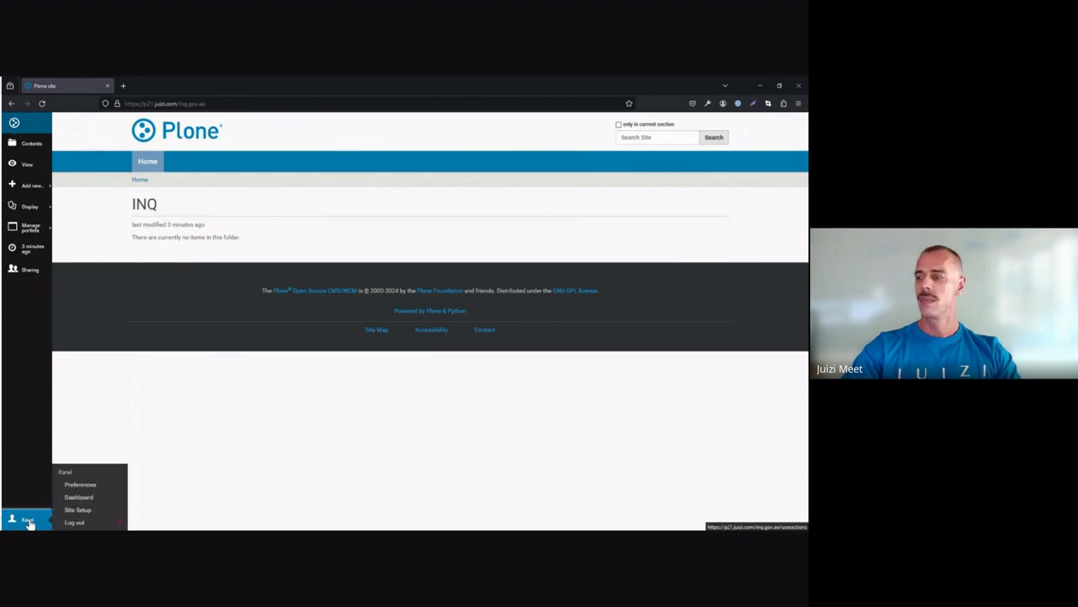
left_click(92, 513)
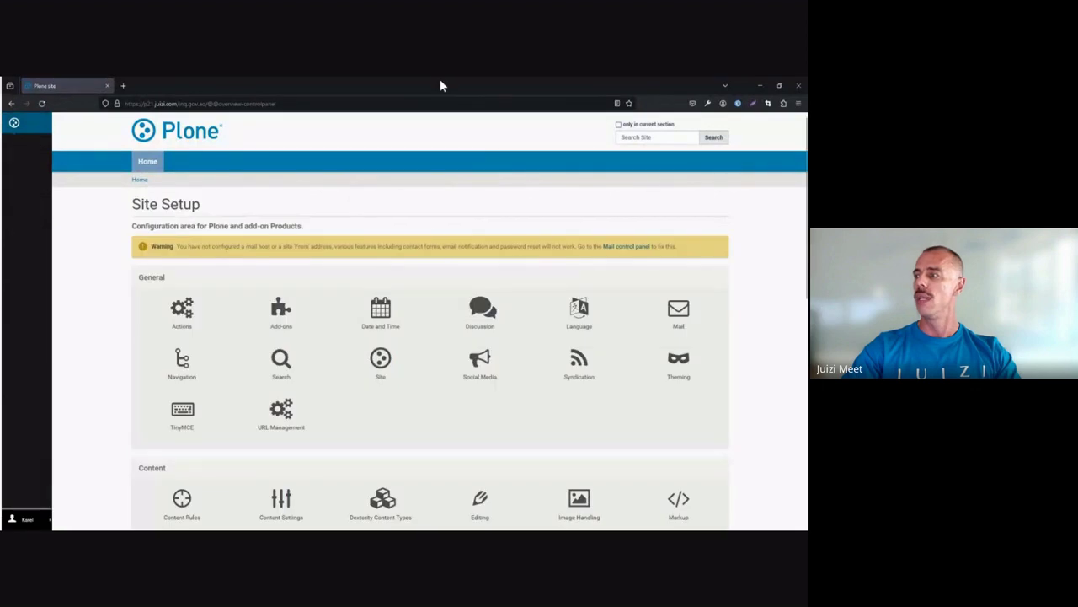
left_click(282, 311)
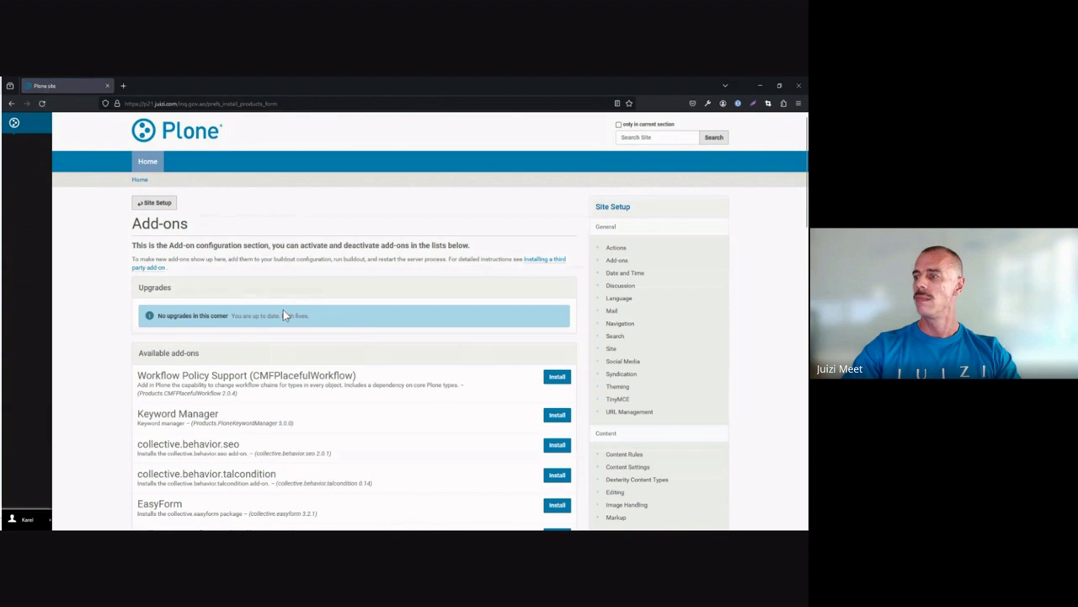
scroll(379, 295, "down", 6)
scroll(379, 295, "down", 10)
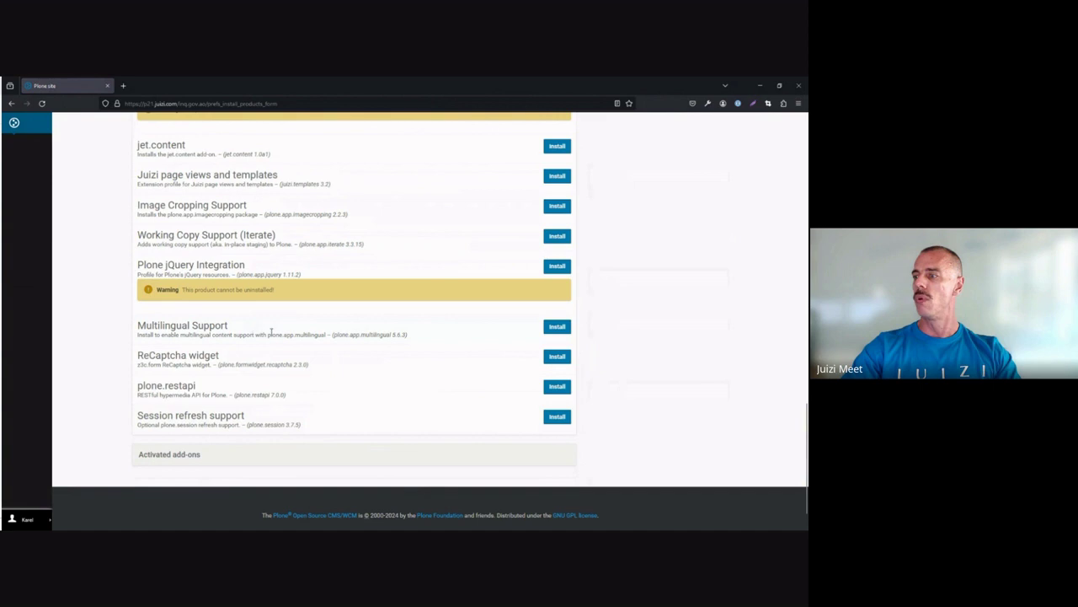
left_click(557, 329)
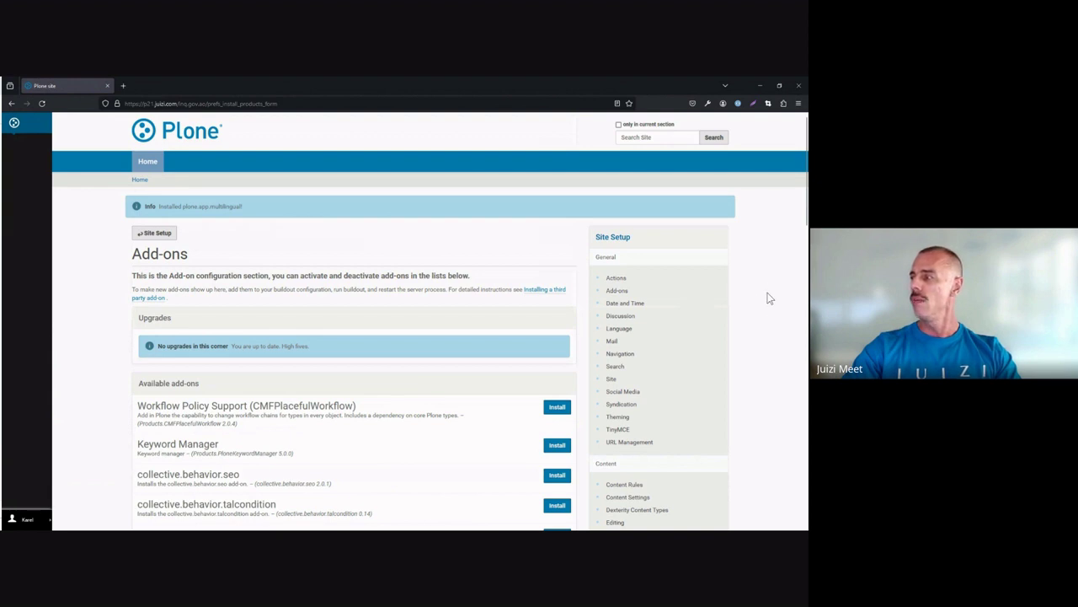
- Add Português next to en-us, always show the language selector, and save the Language settings
left_click(623, 331)
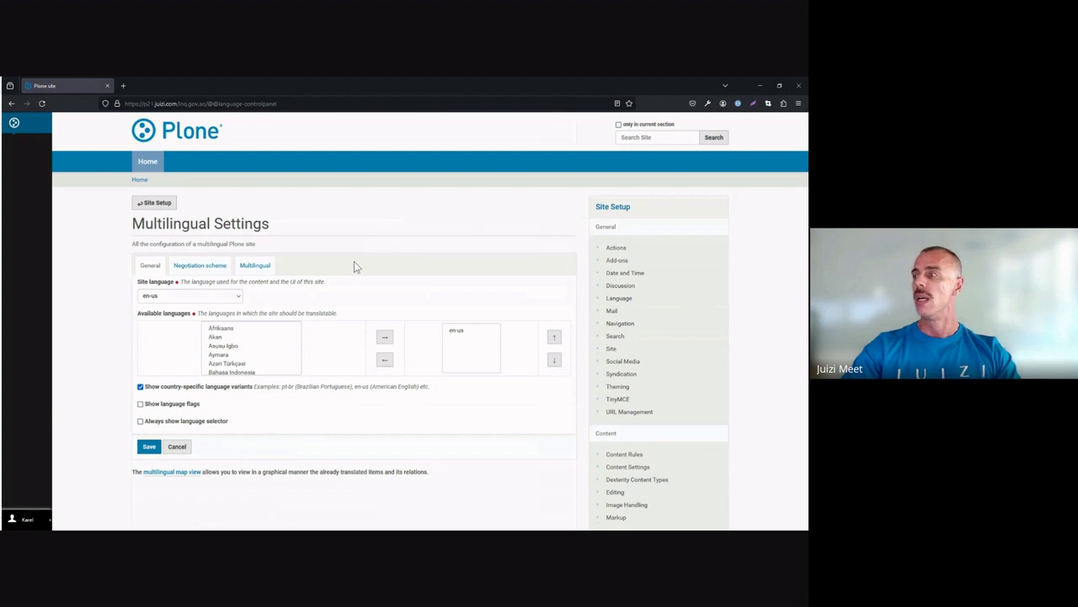
left_click(236, 347)
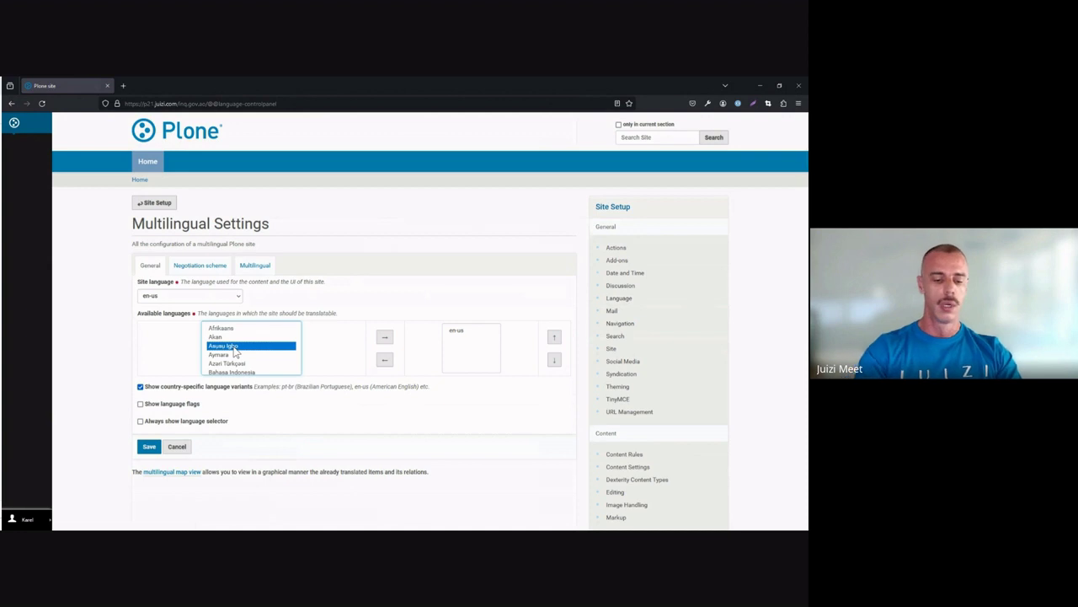
type("por")
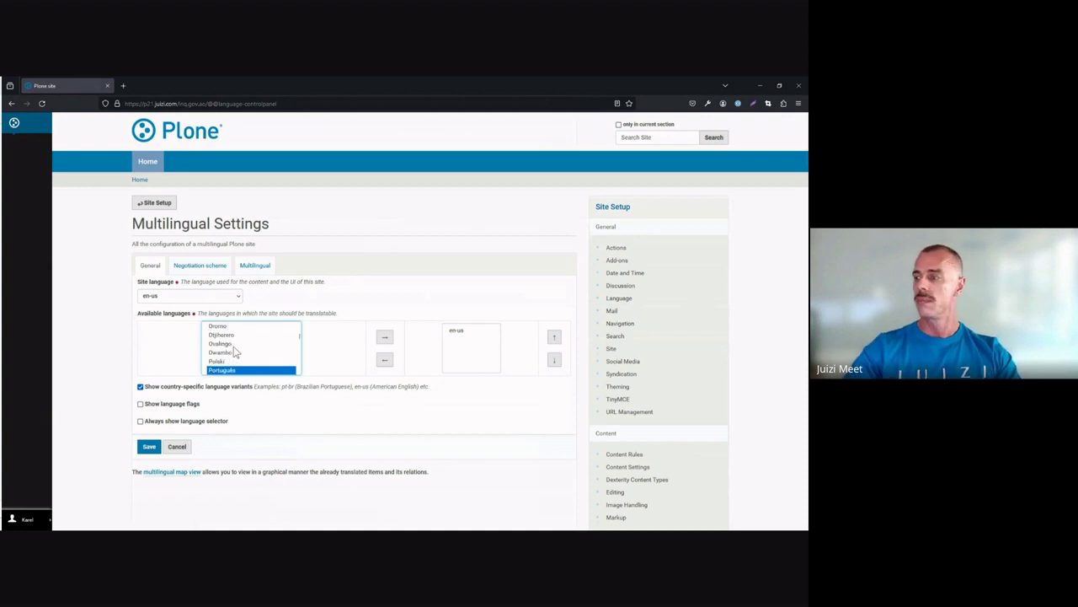
left_click(385, 338)
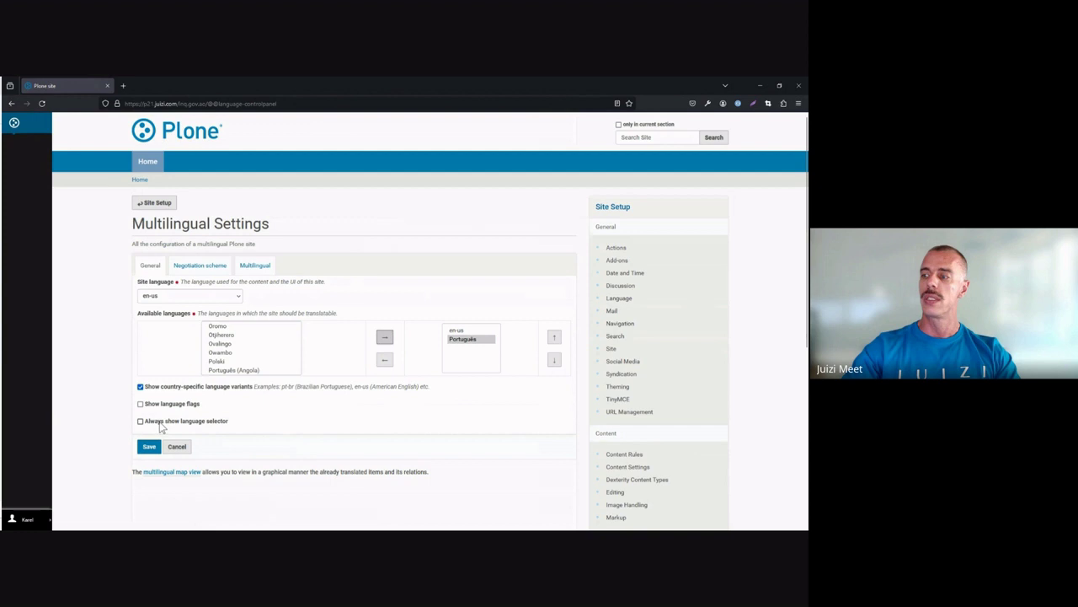
left_click(161, 424)
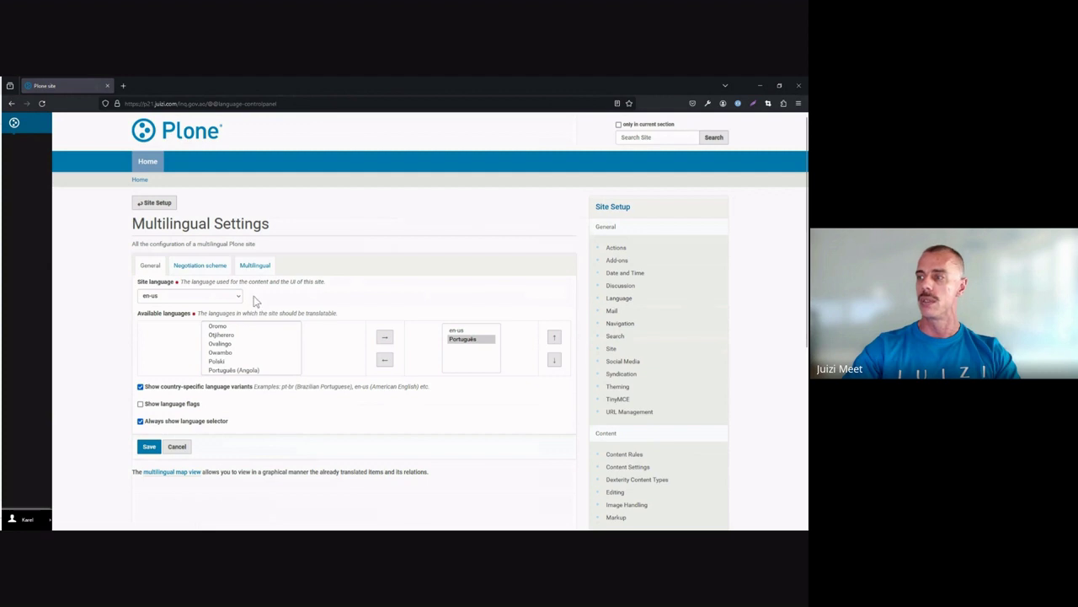
left_click(222, 267)
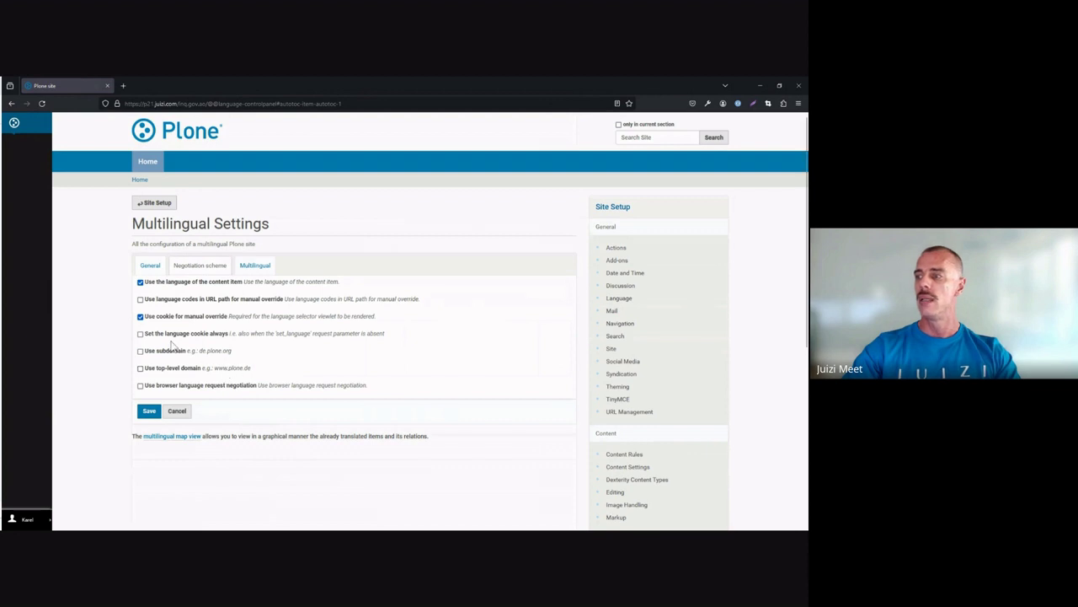
left_click(257, 267)
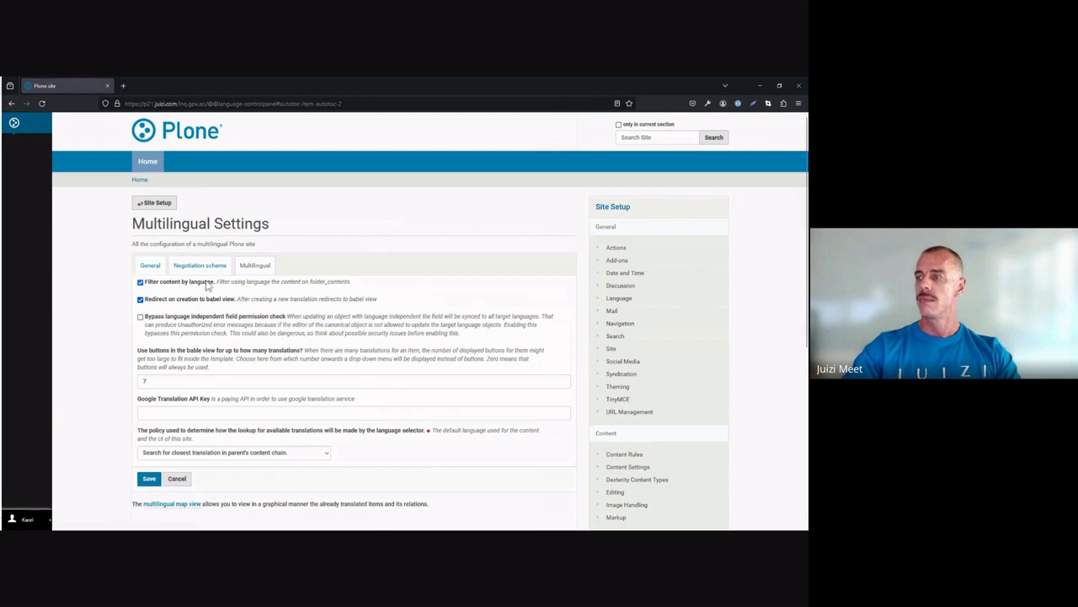
left_click(151, 268)
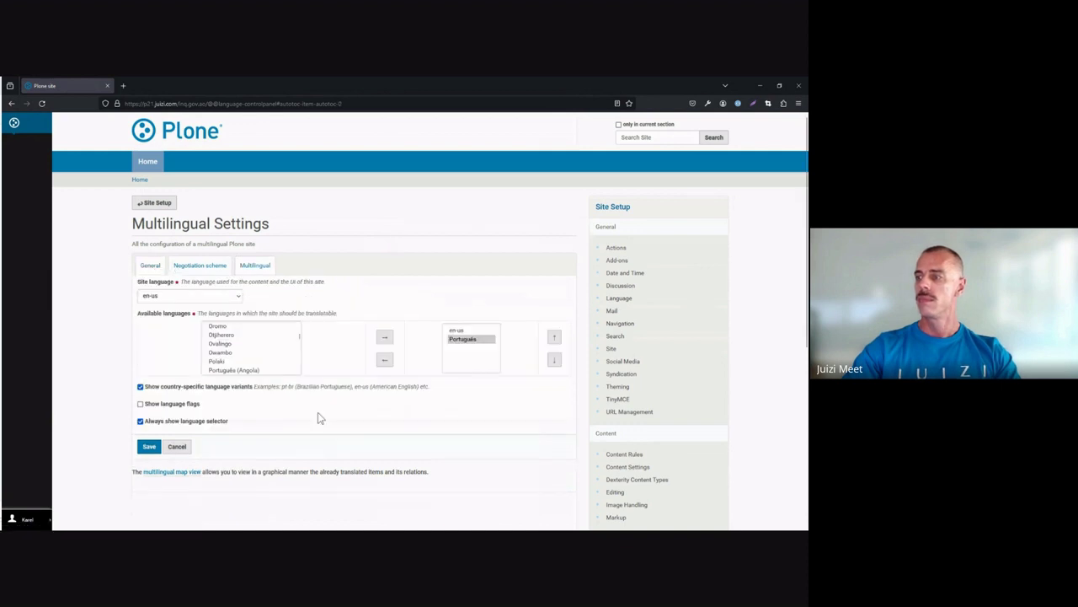
left_click(149, 446)
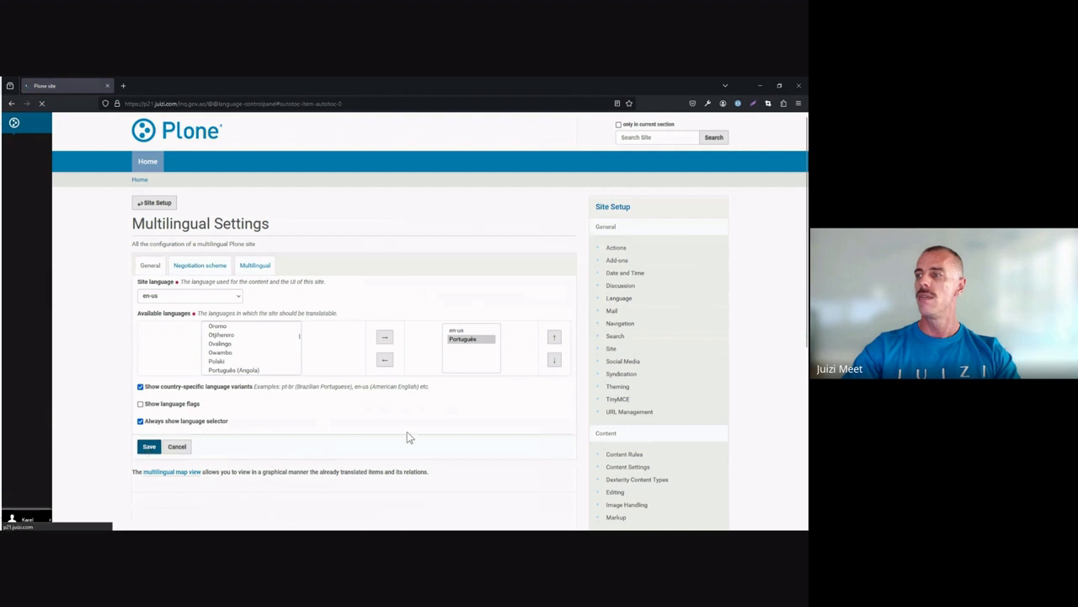
- Return to the site home, landing in the English (USA) root folder with its Assets folder
left_click(173, 136)
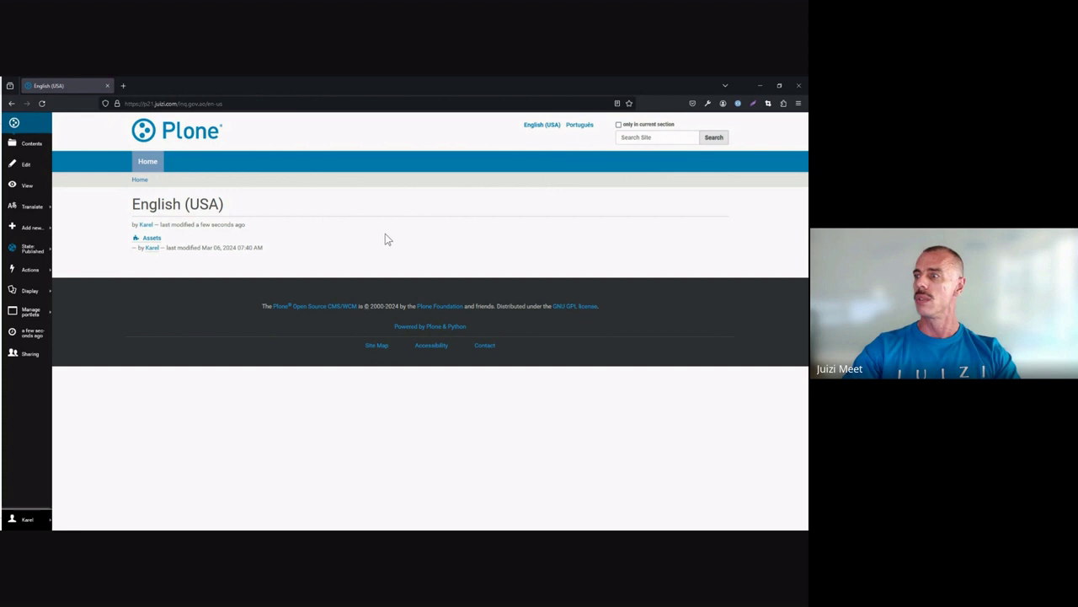
- Create and save a page titled 'English page' in the English (USA) folder
left_click(531, 126)
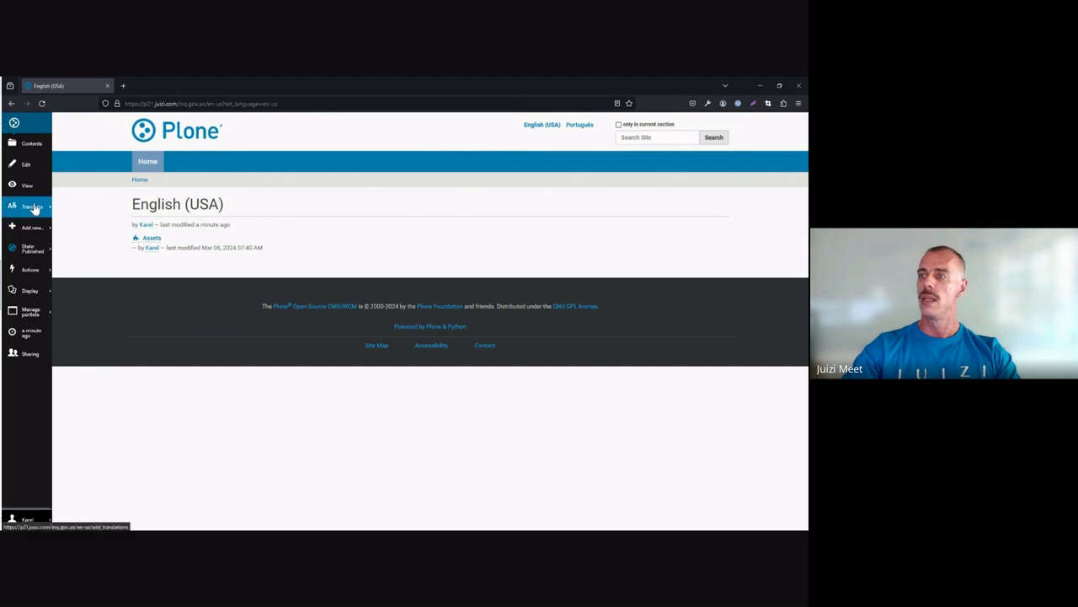
left_click(37, 229)
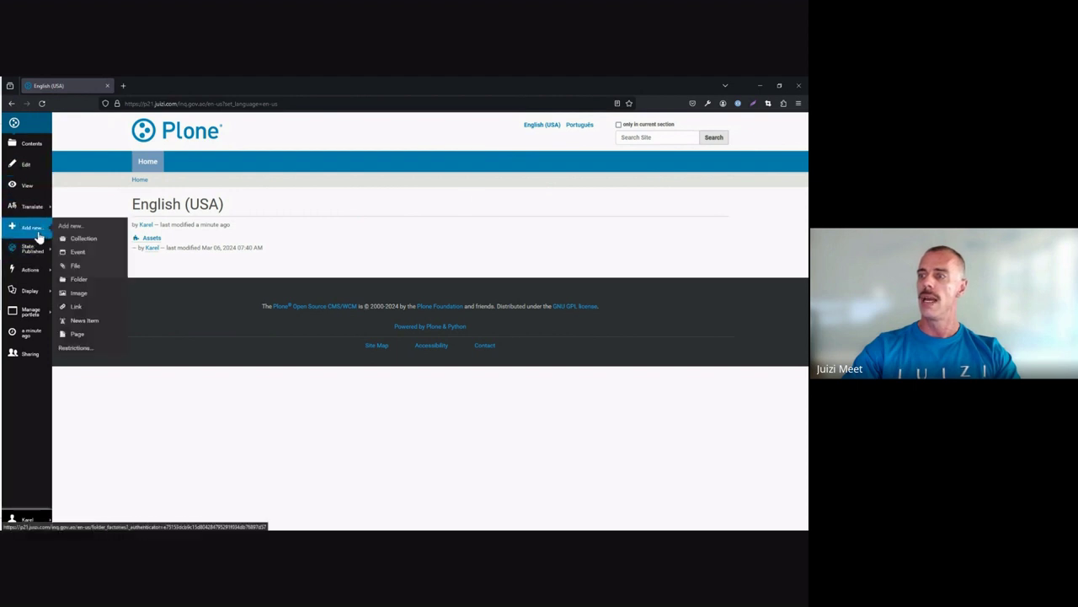
left_click(80, 335)
left_click(197, 264)
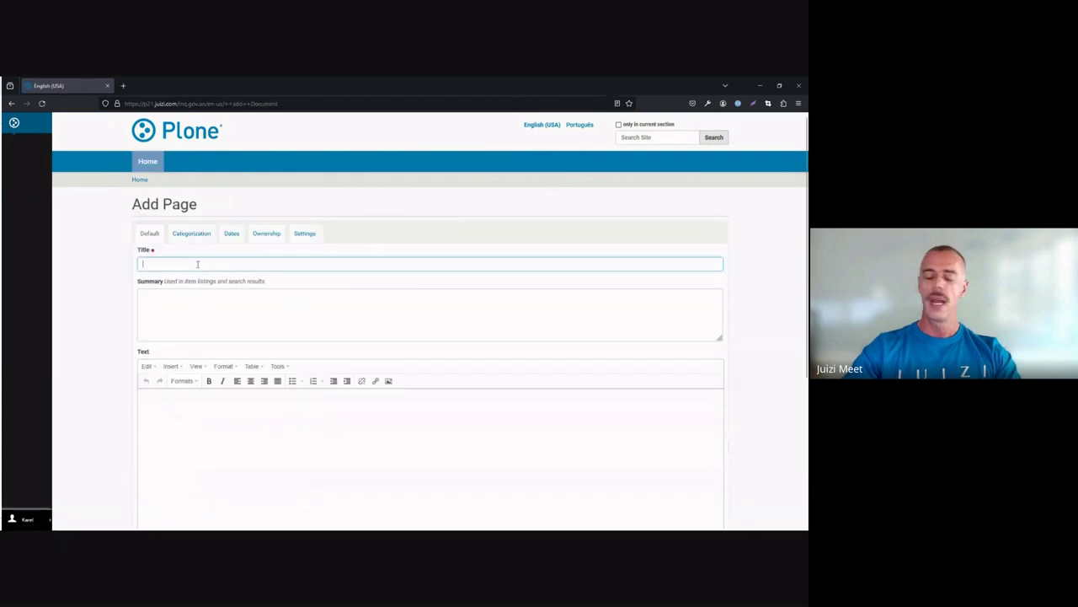
type("English")
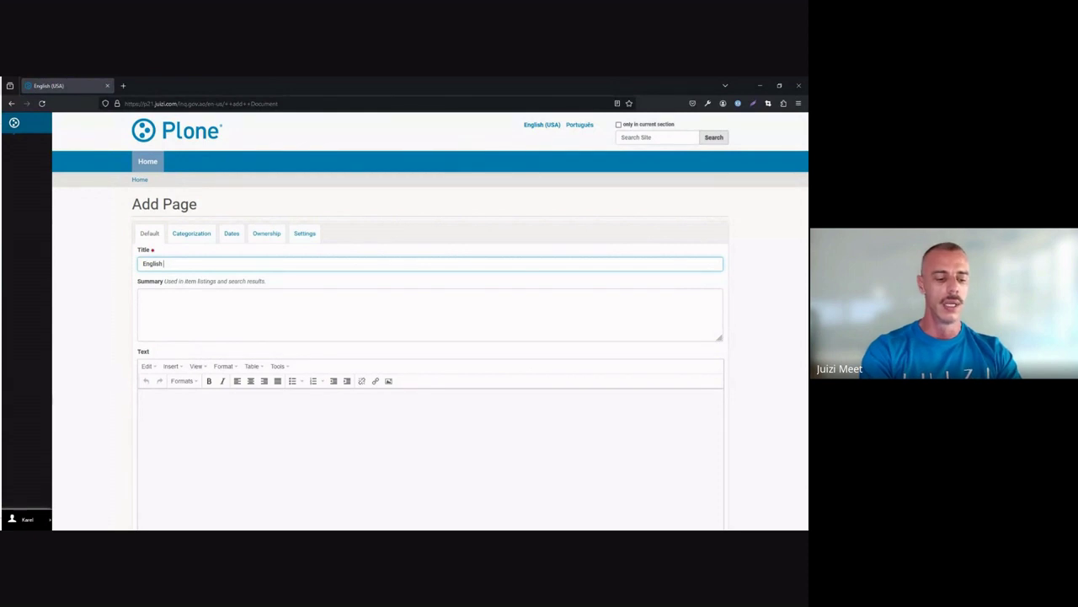
type(" page")
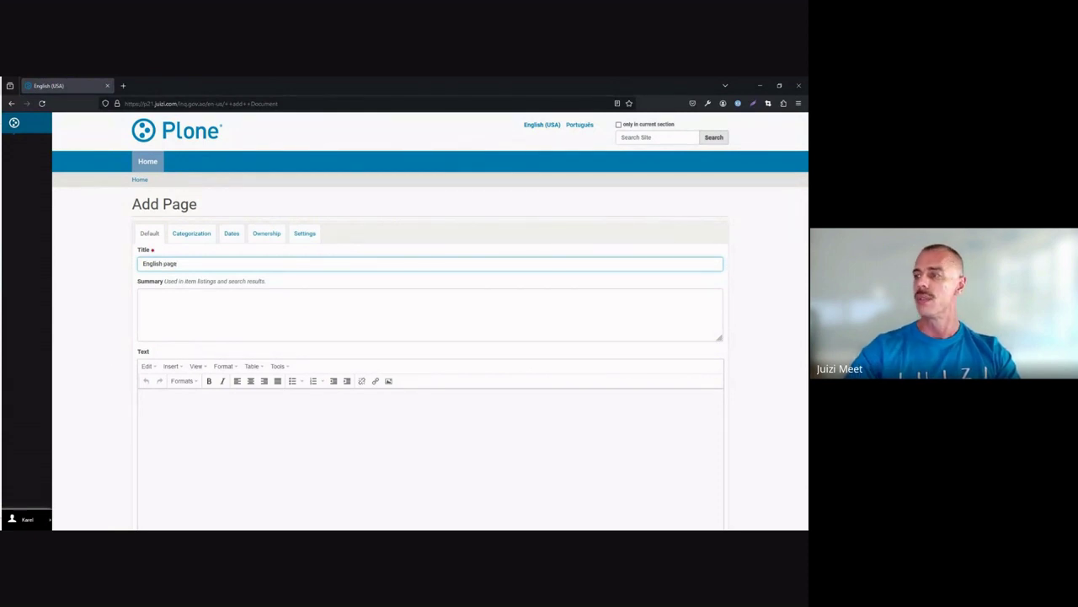
scroll(403, 213, "down", 3)
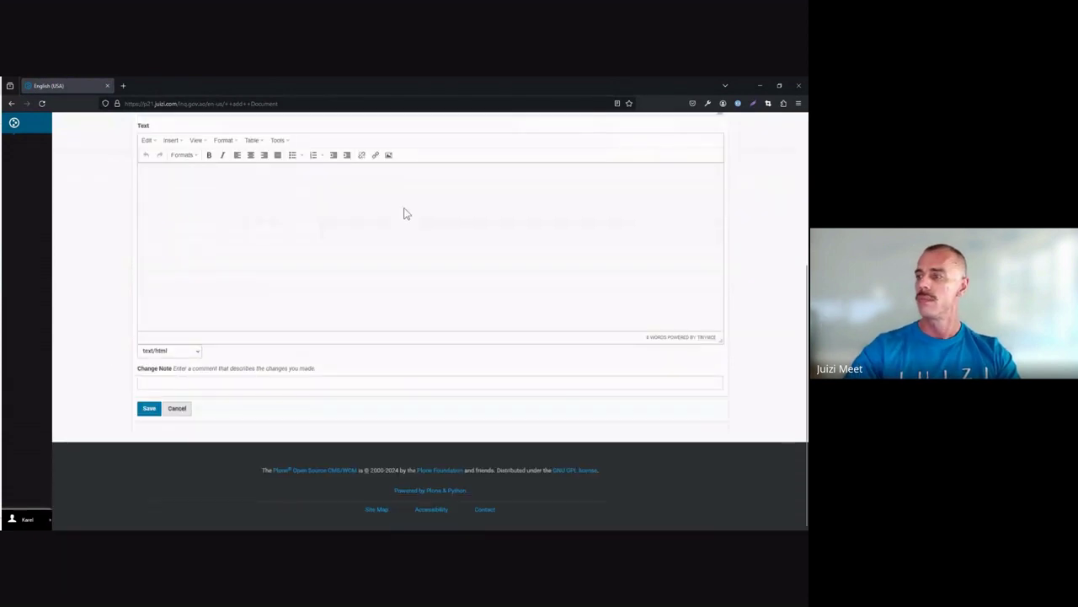
left_click(152, 411)
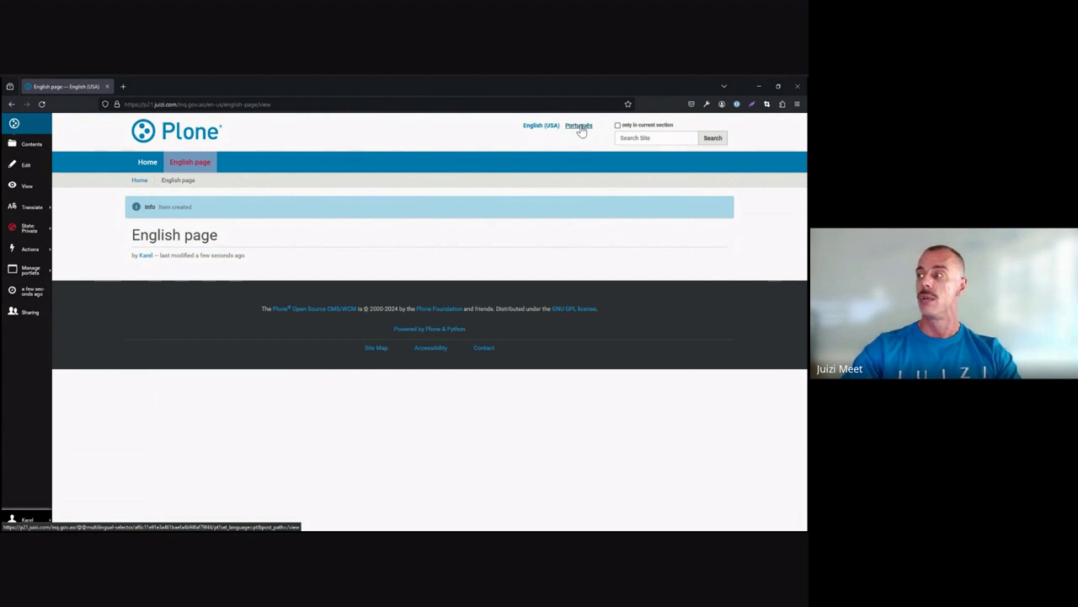
- In the Português folder, add a new Página titled 'Portuguese page', leaving it unsaved
left_click(580, 128)
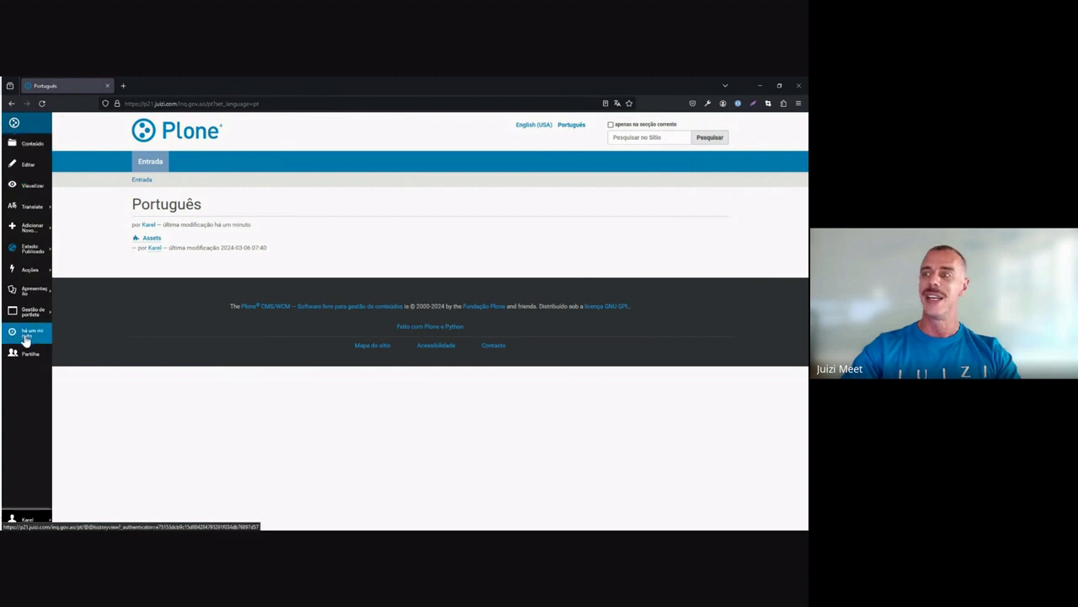
left_click(32, 228)
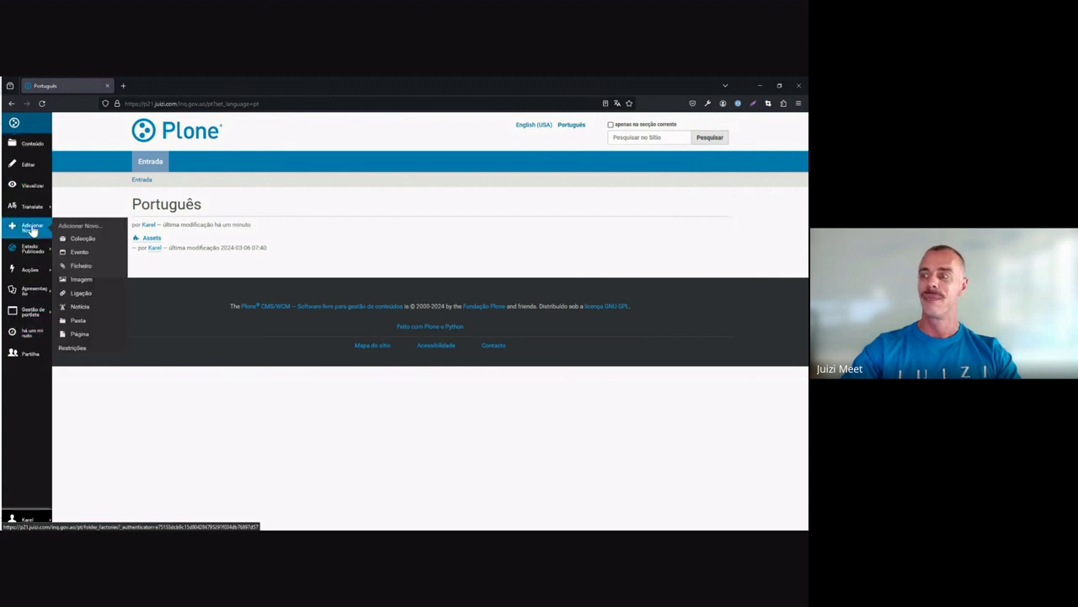
left_click(80, 337)
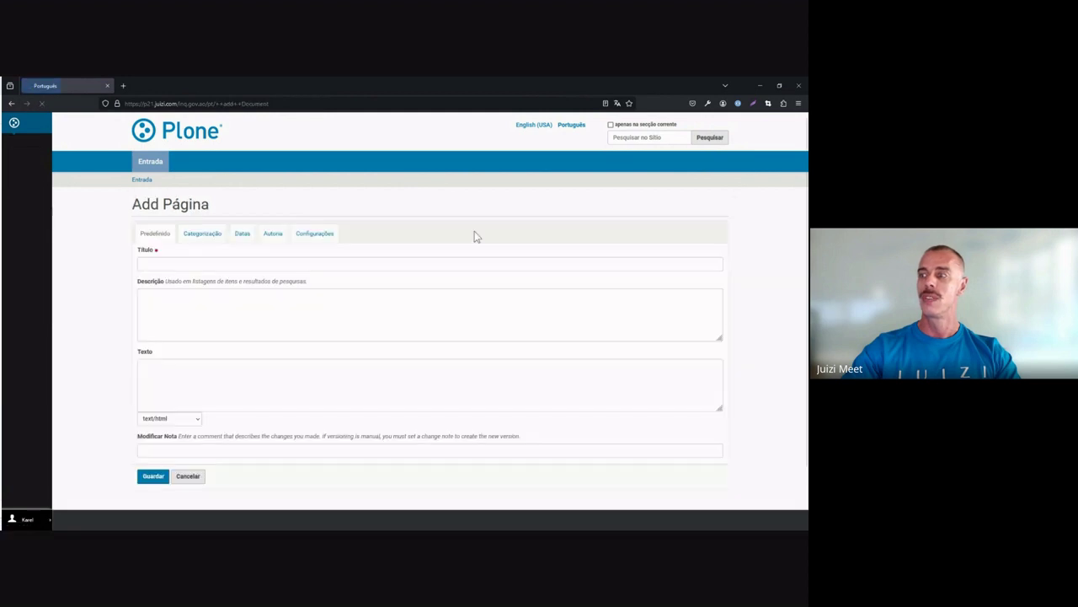
left_click(202, 265)
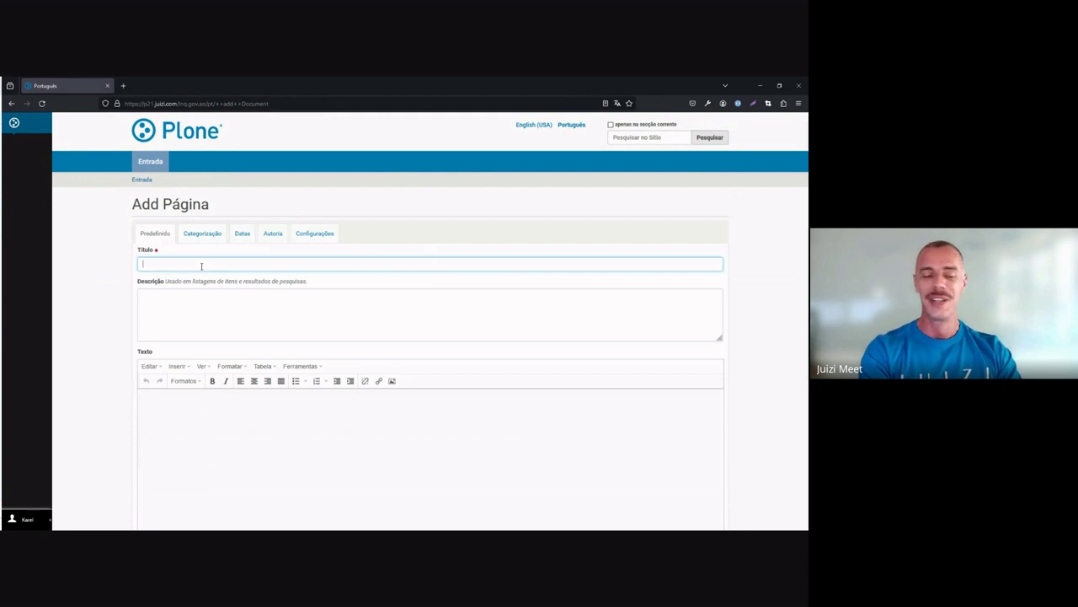
type("Portug")
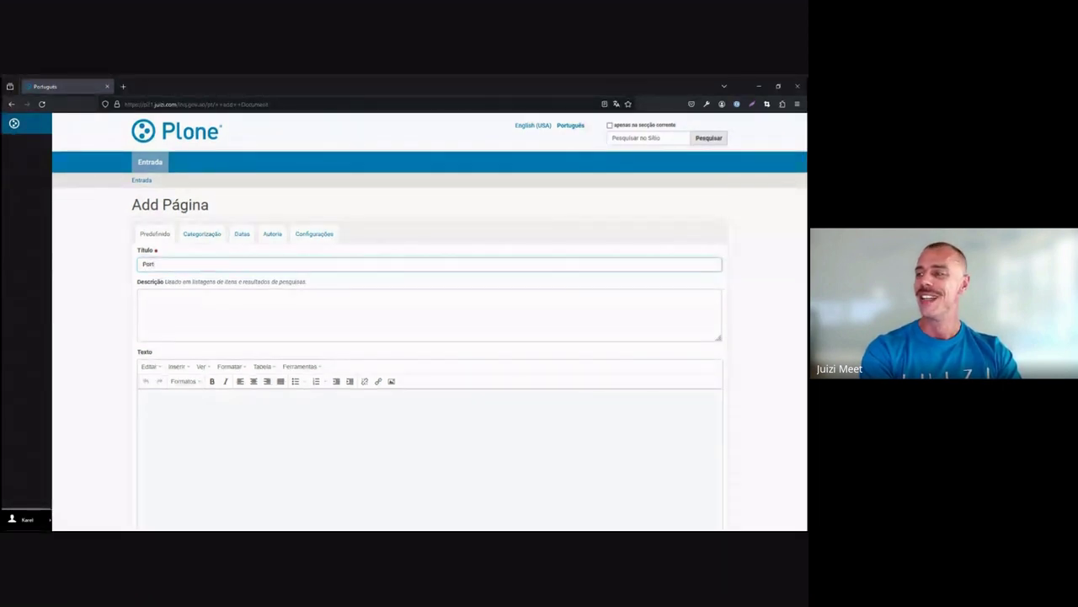
type("uese")
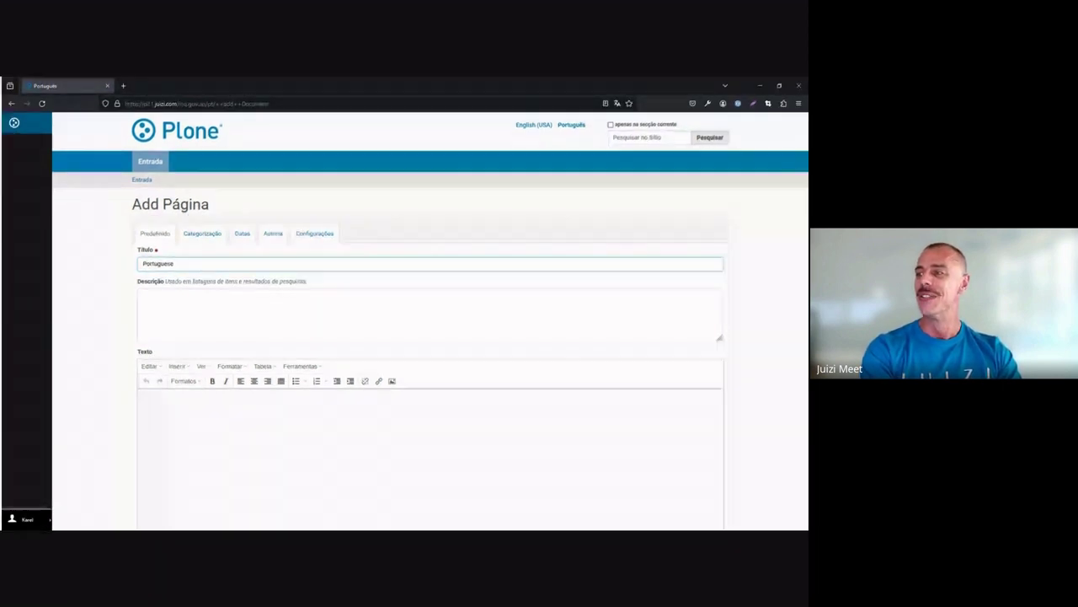
type(" pag")
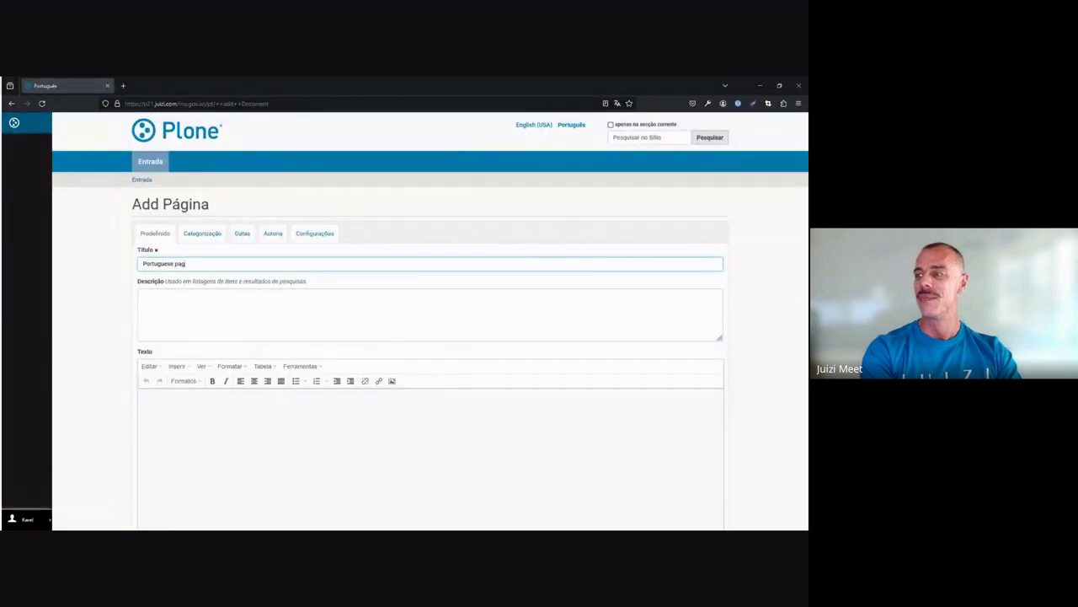
type("e")
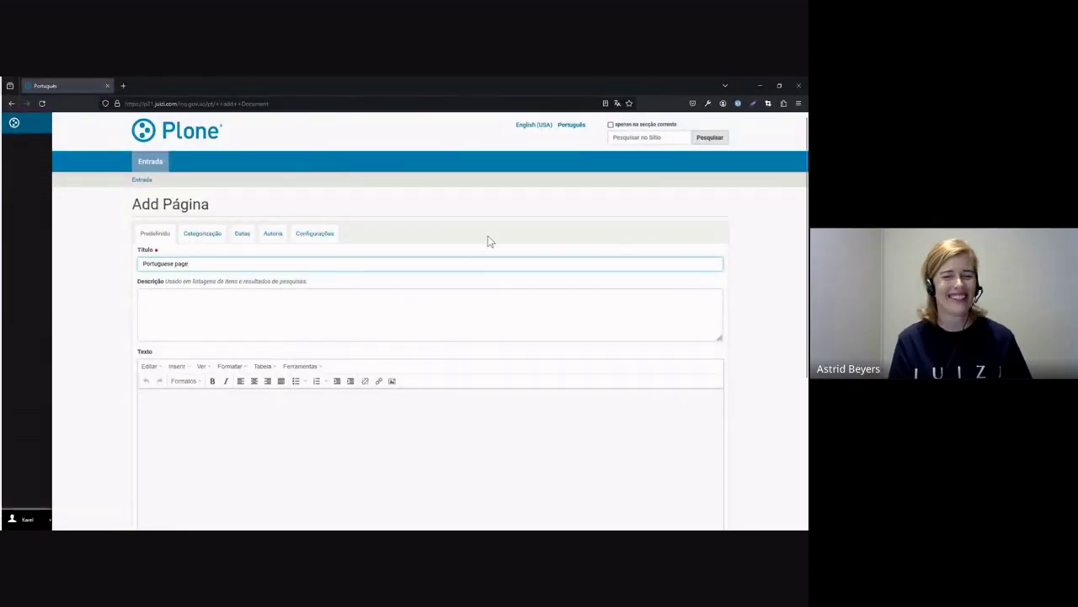
scroll(469, 227, "down", 5)
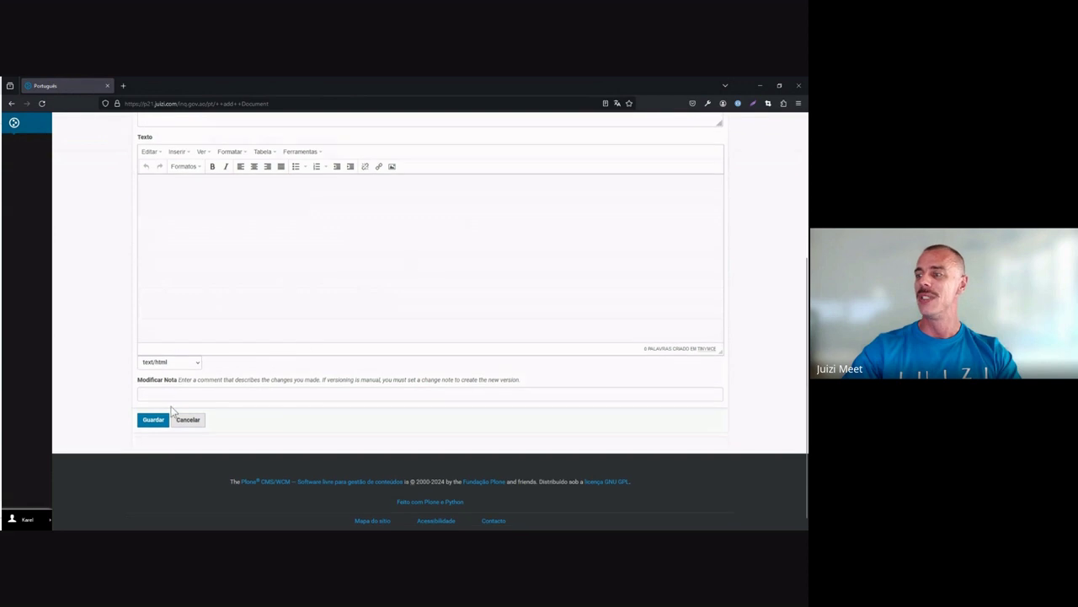
- Save the Portuguese page, then open Manage translations for 'English page'
left_click(148, 423)
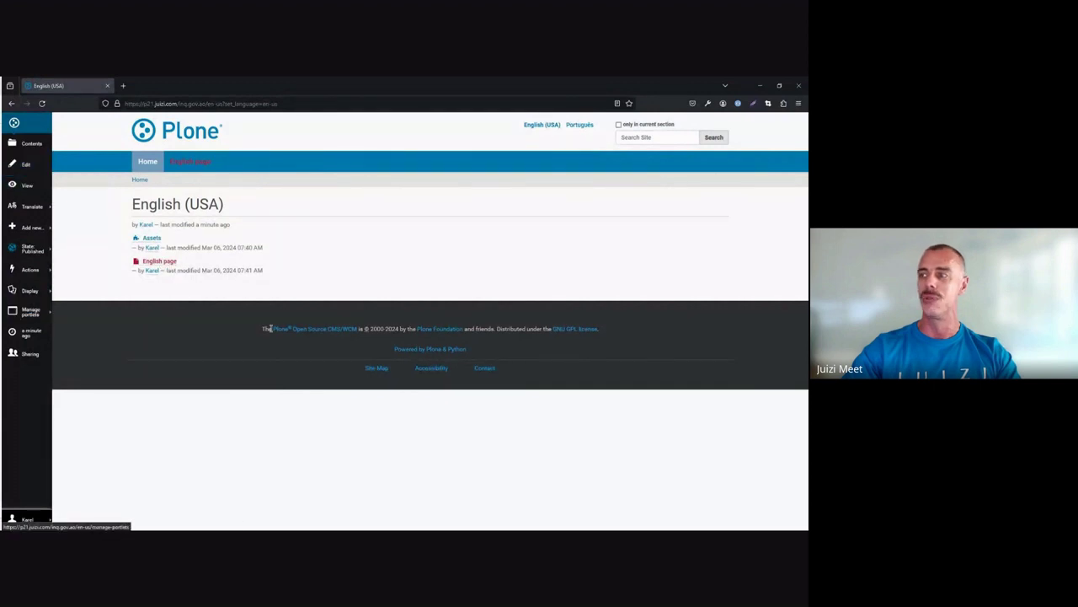
left_click(160, 261)
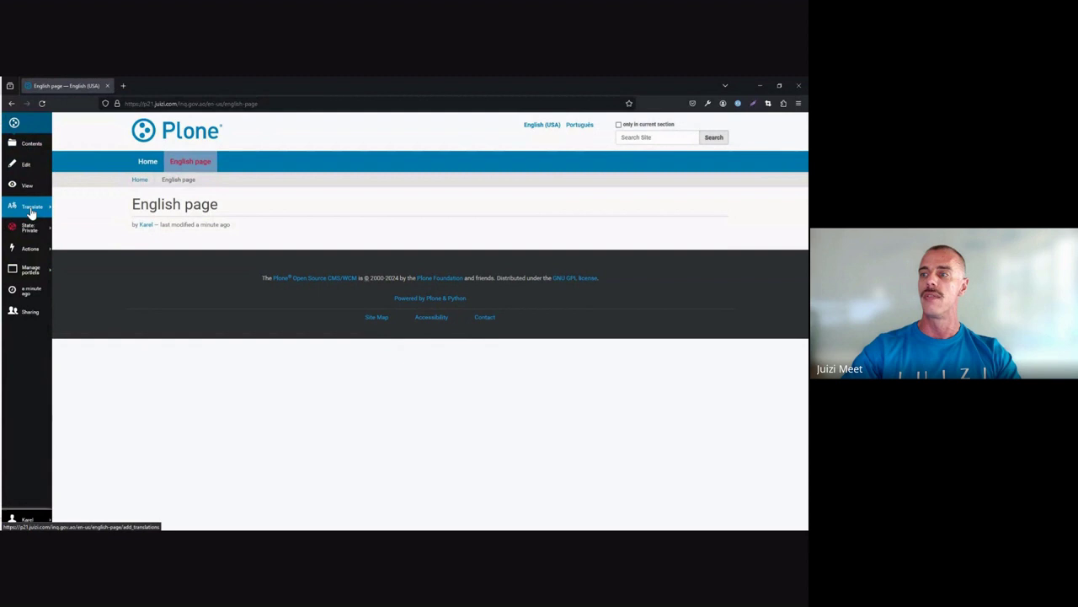
left_click(31, 212)
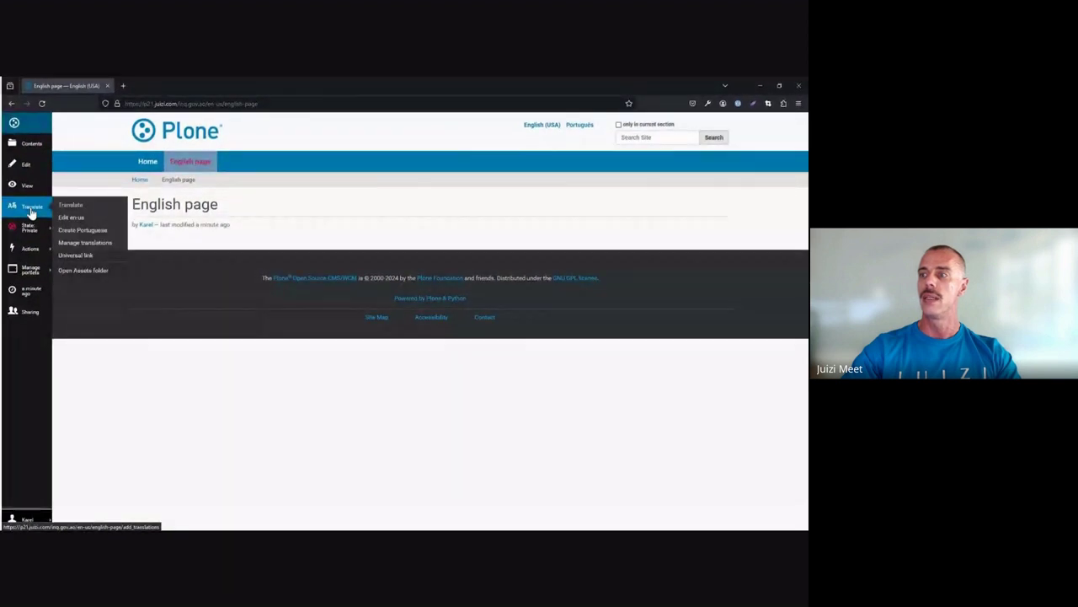
left_click(98, 246)
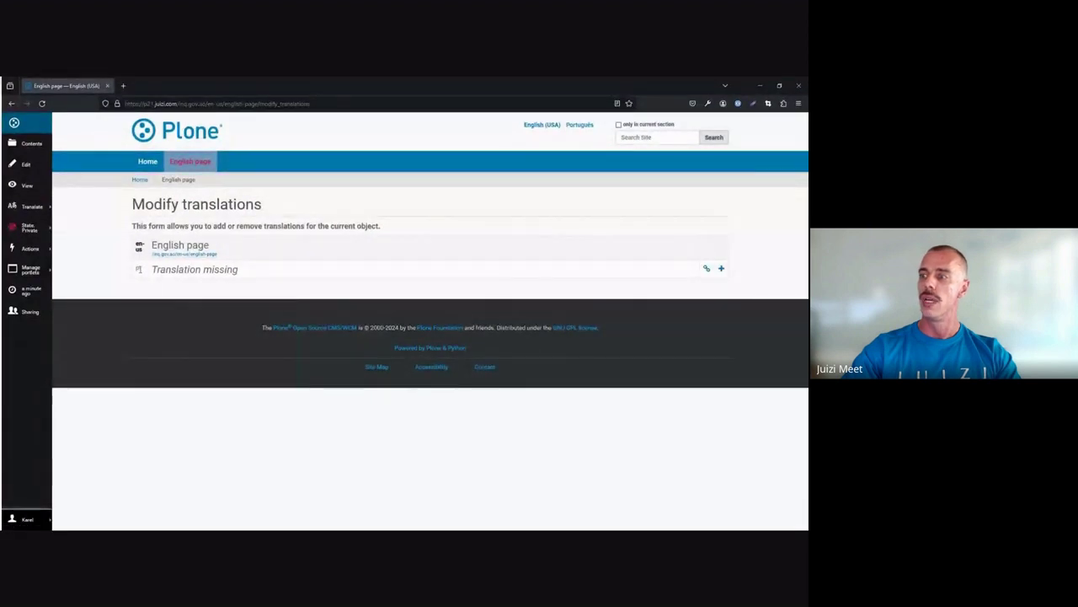
- Connect 'Portuguese page' from /pt as the pt translation of 'English page'
left_click(707, 270)
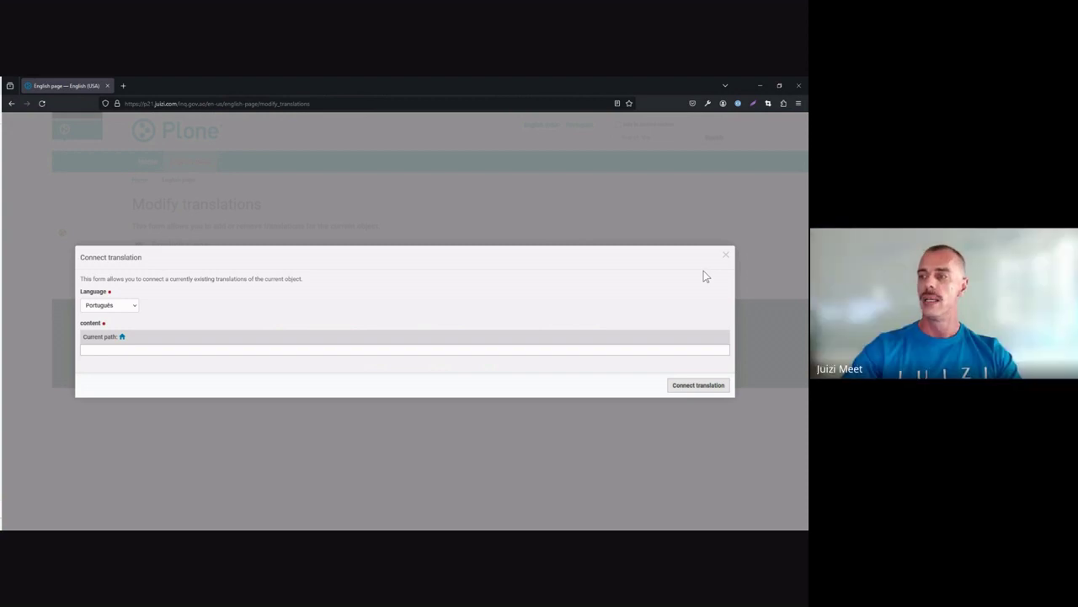
left_click(123, 338)
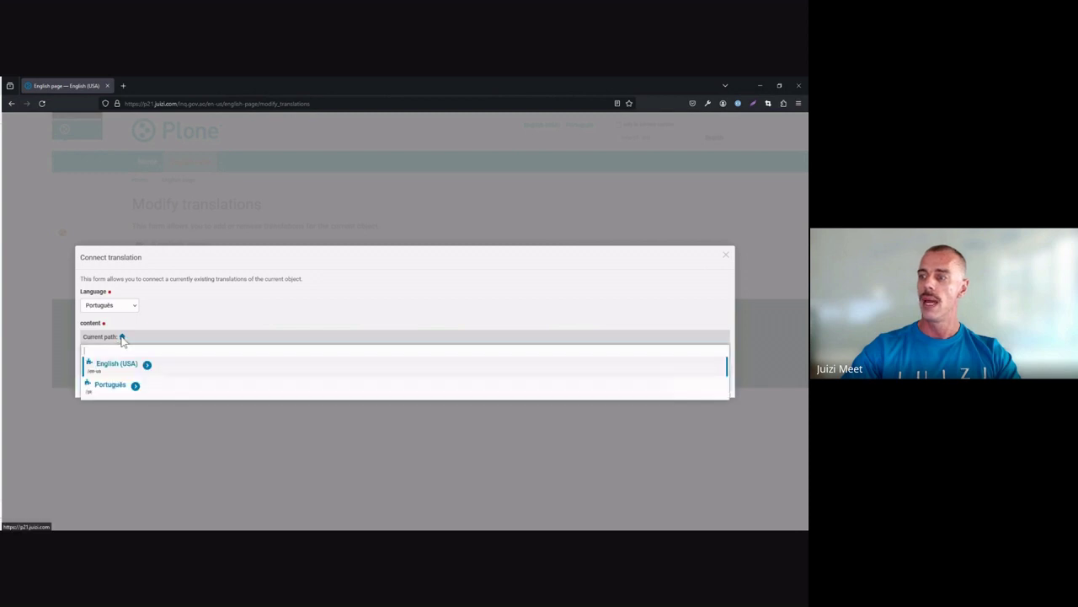
left_click(135, 385)
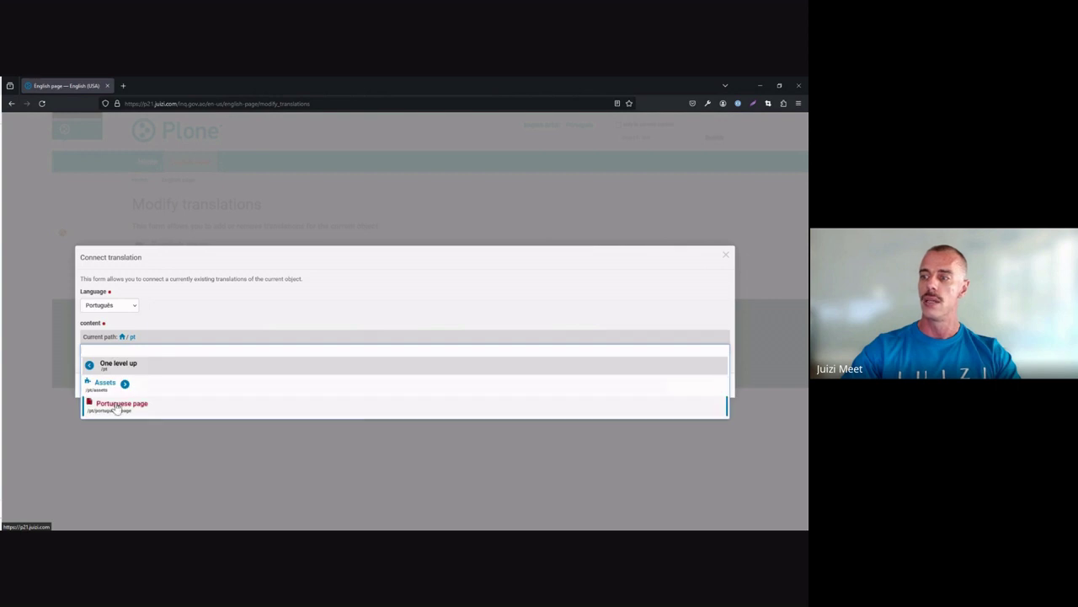
left_click(117, 408)
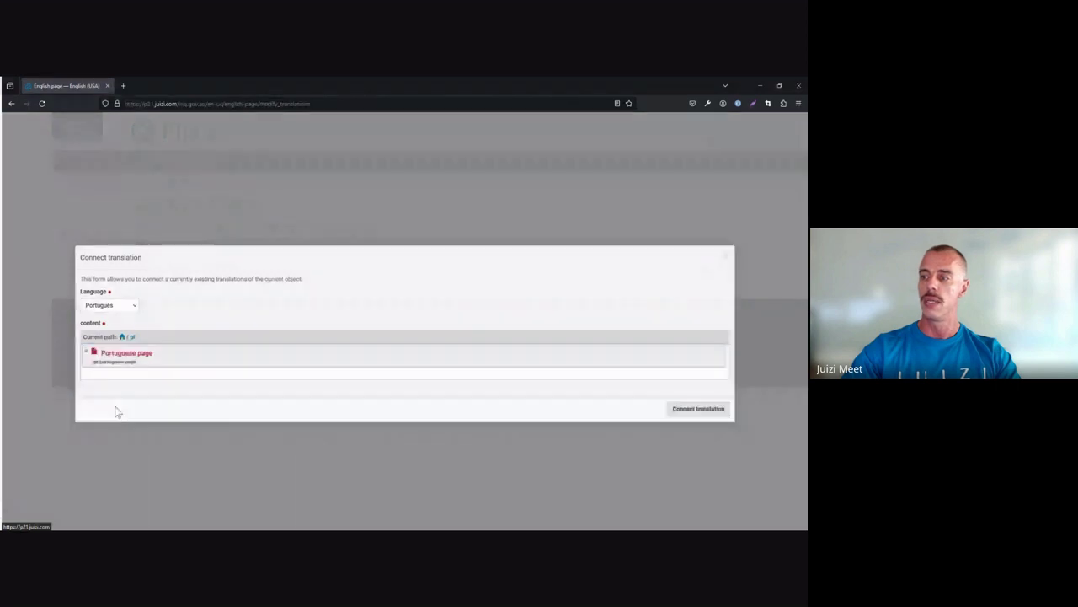
left_click(681, 413)
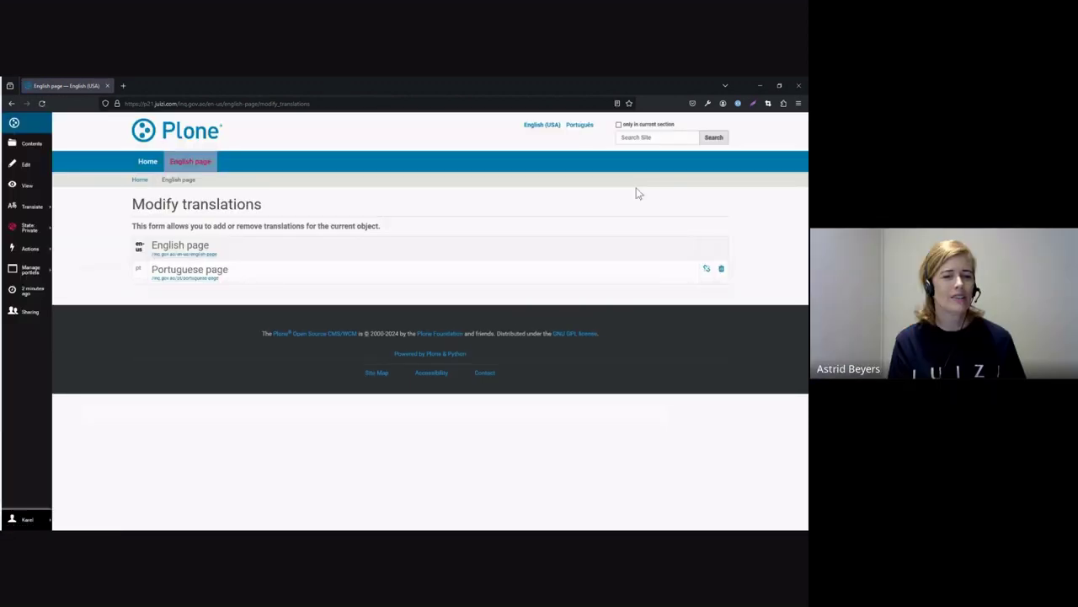
- Switch 'English page' to Português and back, then return to the English (USA) homepage
left_click(187, 164)
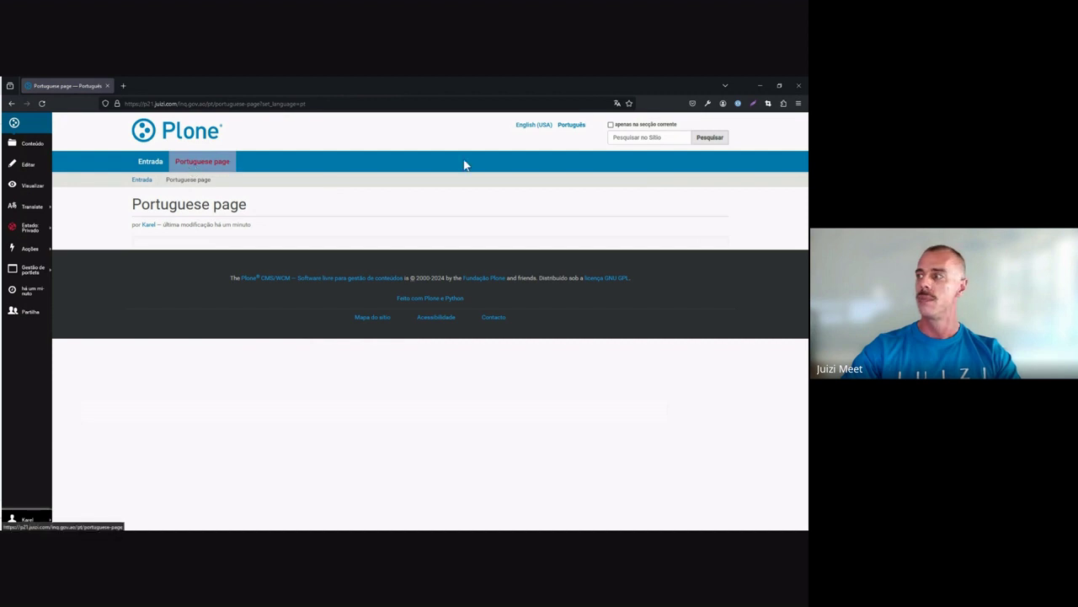
left_click(545, 128)
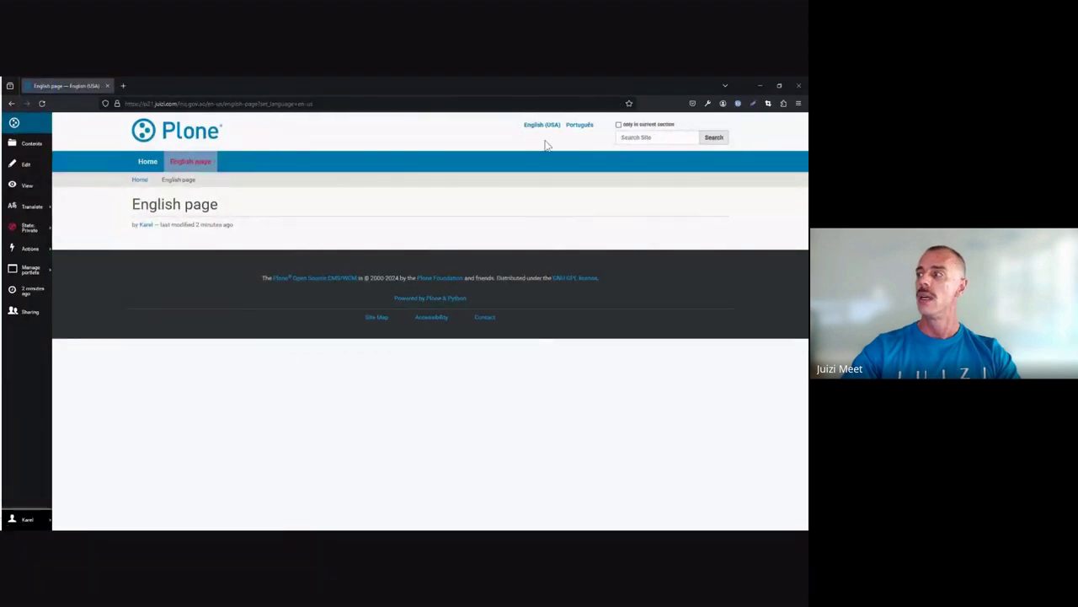
left_click(143, 162)
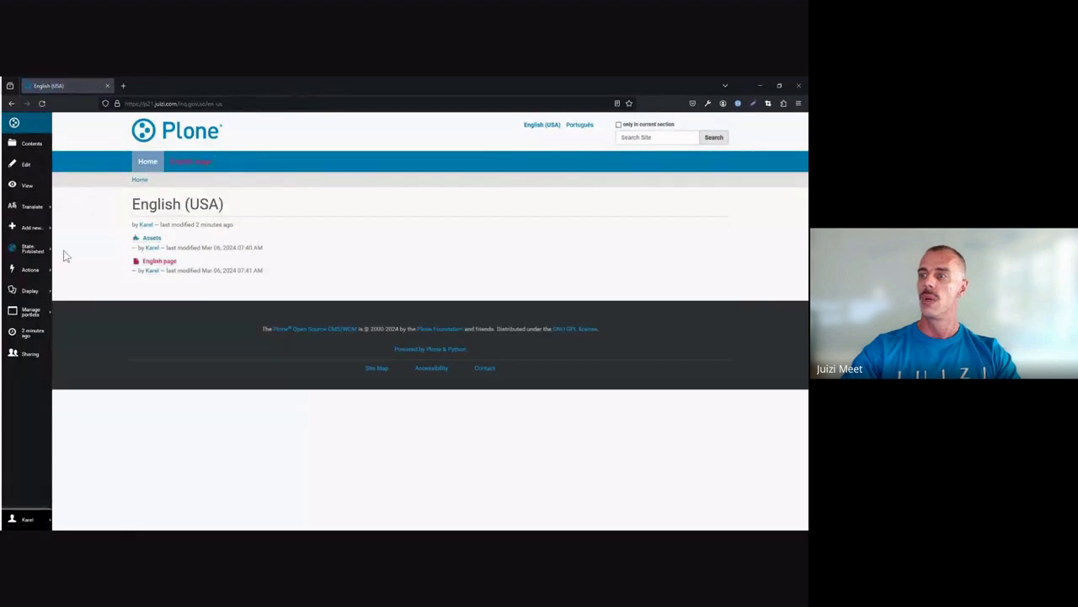
- Create a page titled 'Another english page' and bring up its Translate options
left_click(34, 230)
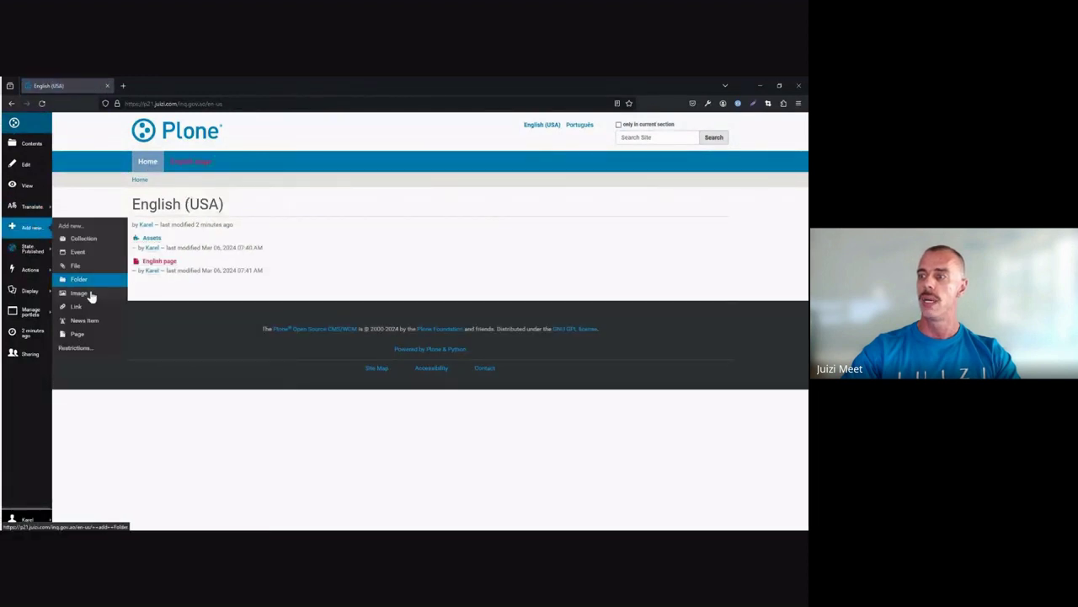
left_click(80, 334)
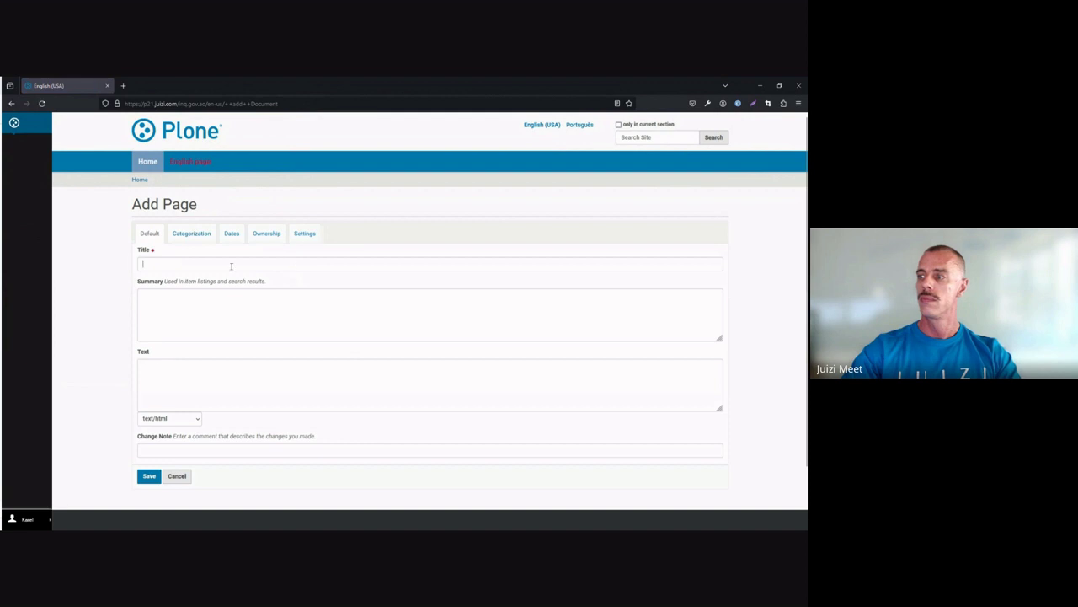
type("Another en")
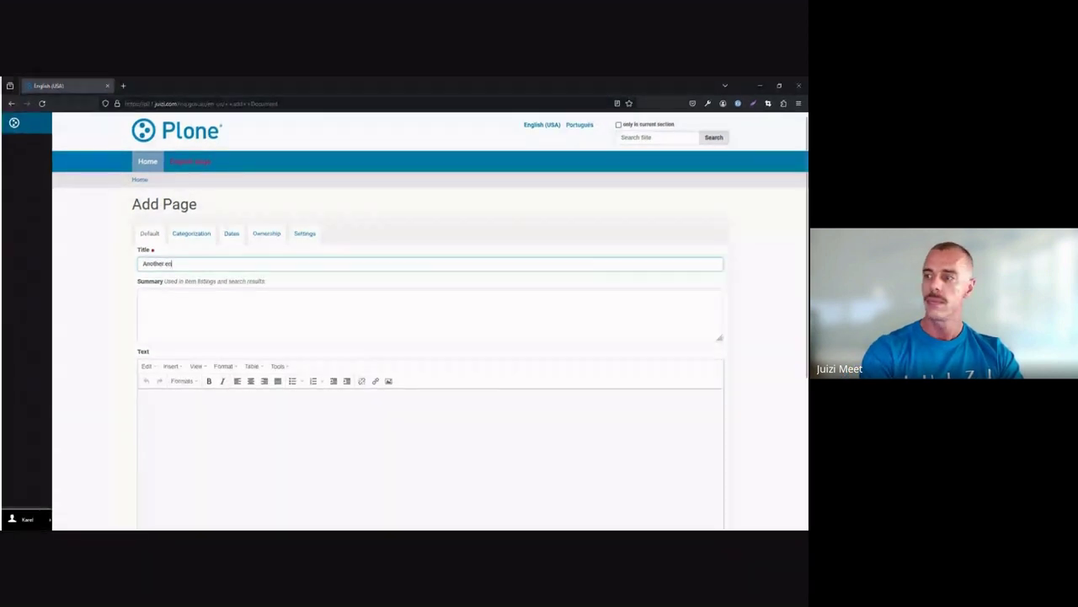
type("glish page")
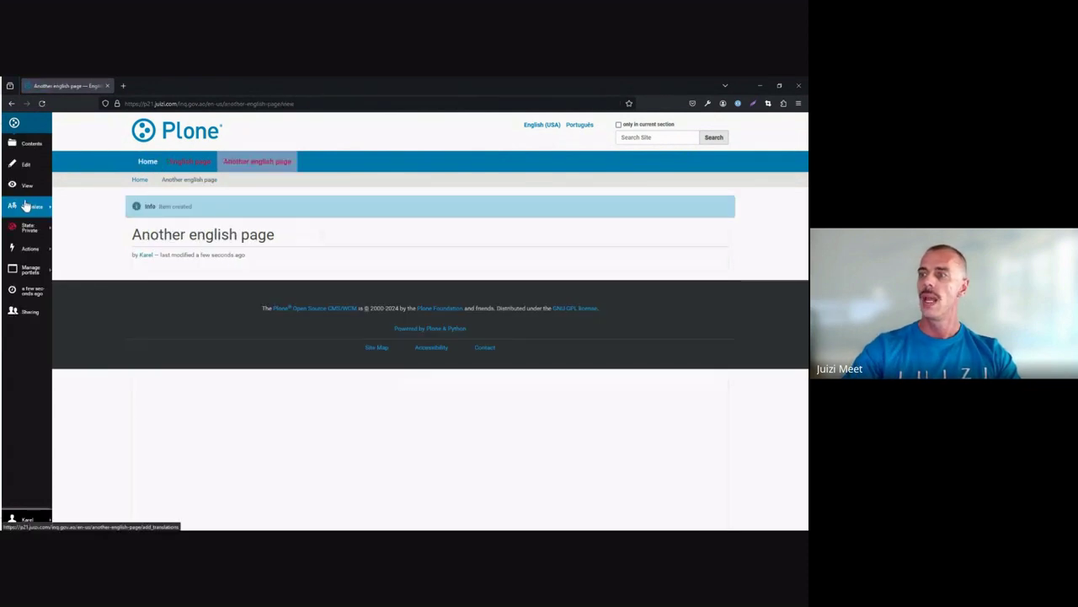
left_click(25, 211)
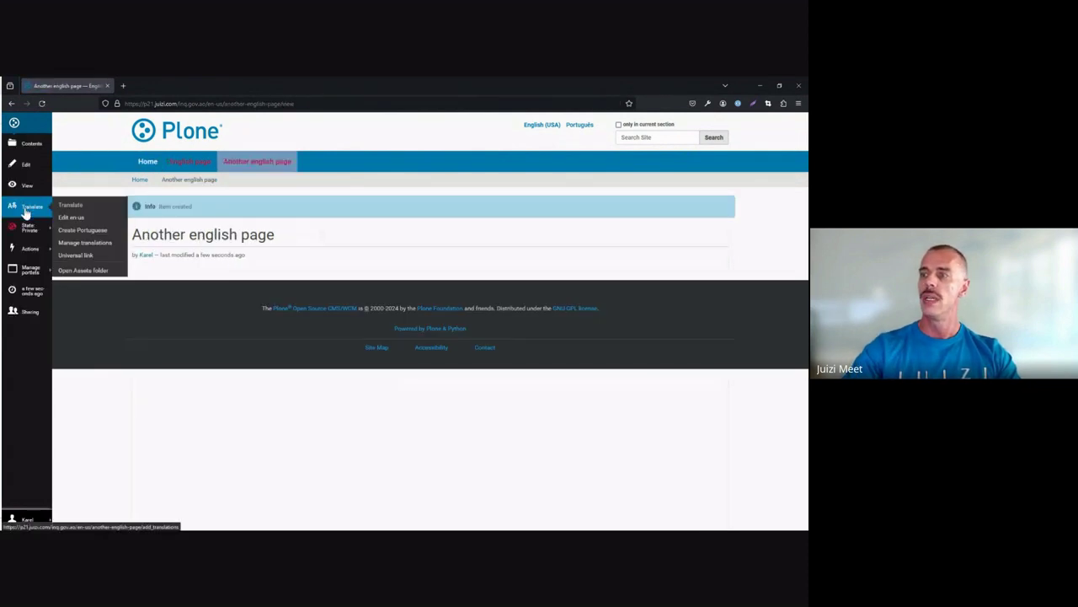
- Create and save the Portuguese translation titled 'Another portuguese page'
left_click(85, 231)
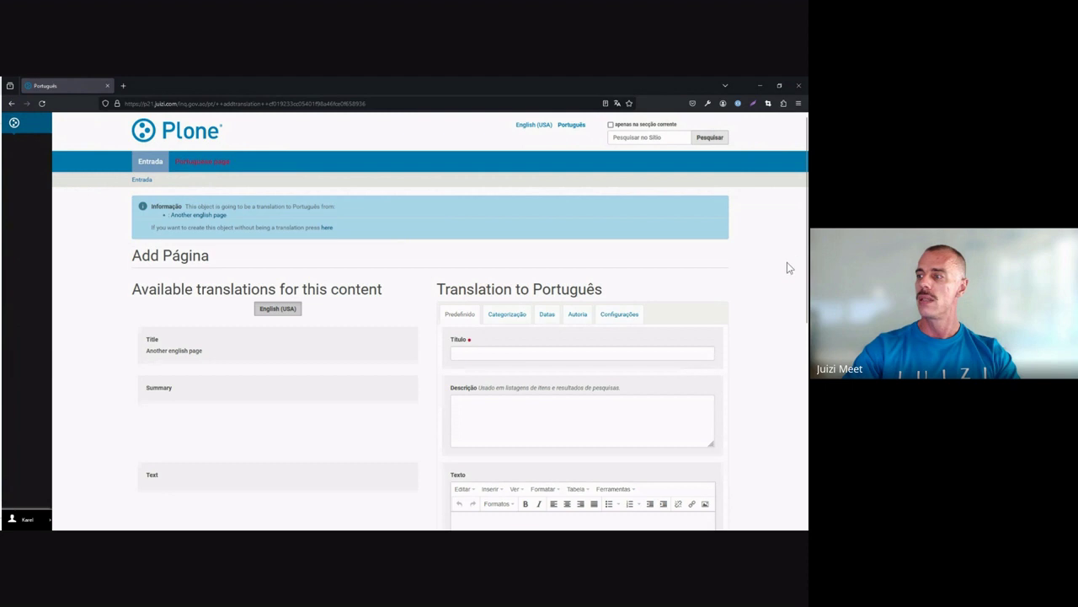
scroll(785, 254, "down", 3)
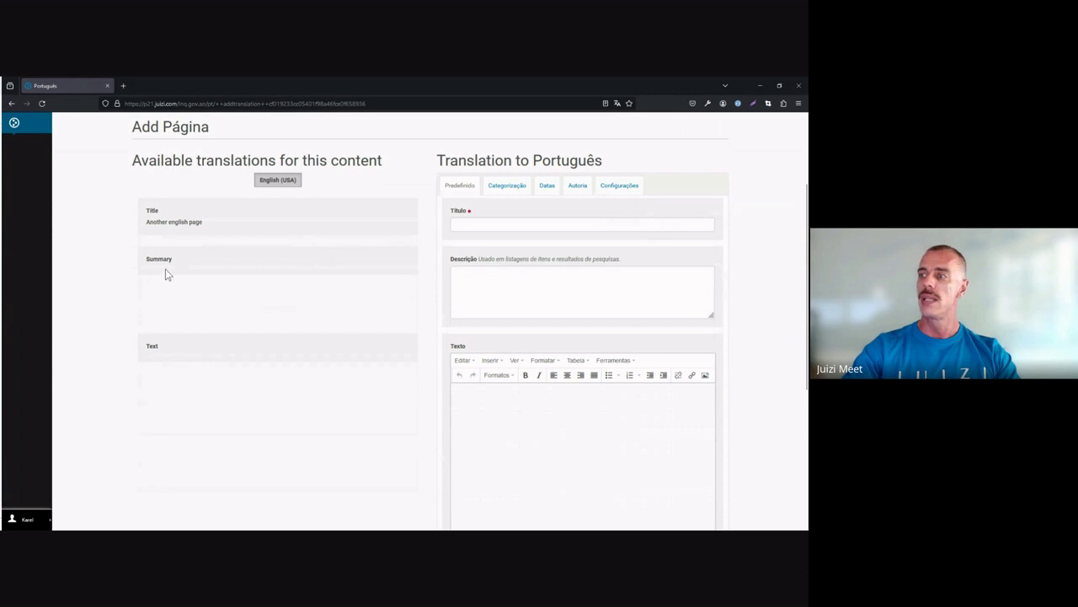
scroll(199, 270, "down", 1)
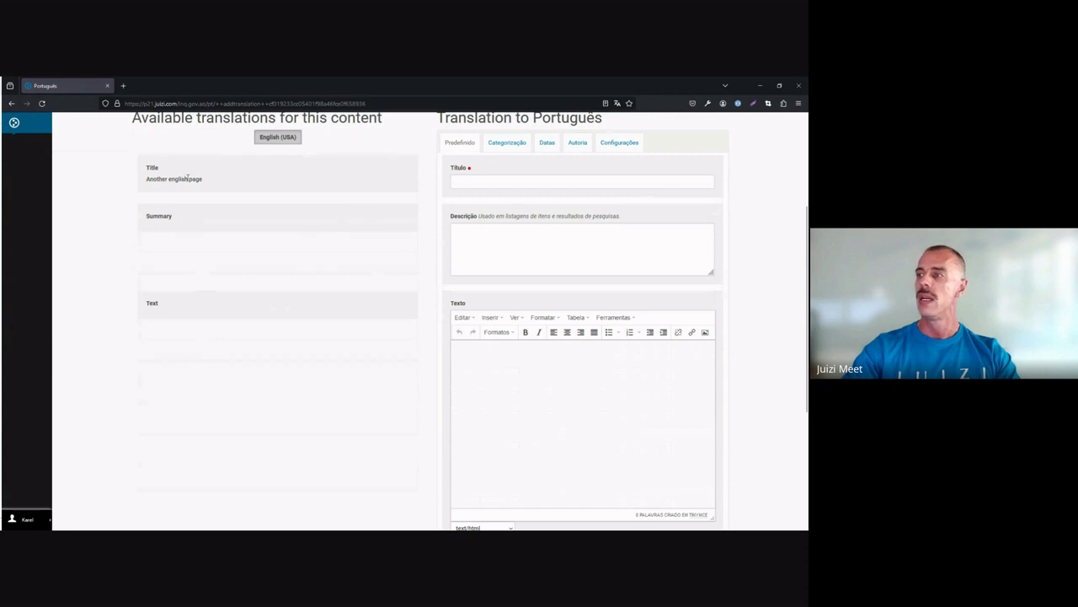
left_click(475, 184)
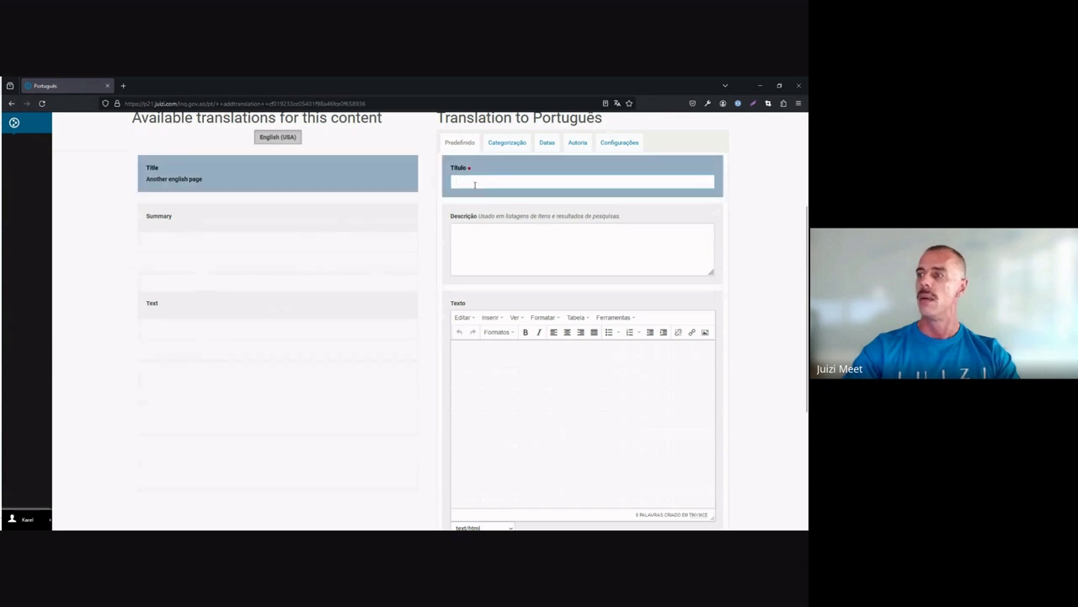
type("Another p")
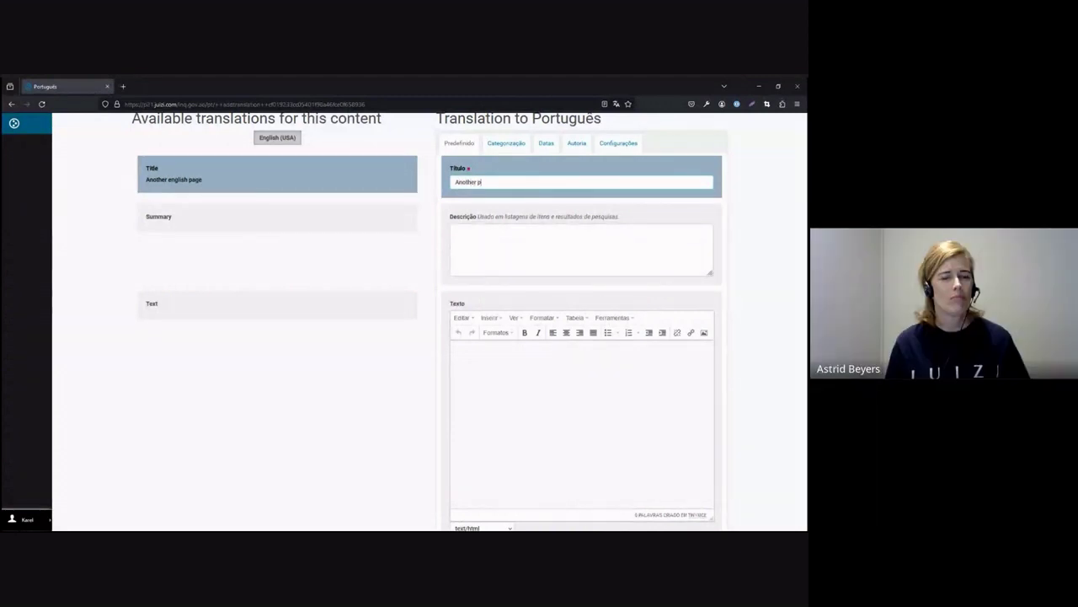
type("ortugue")
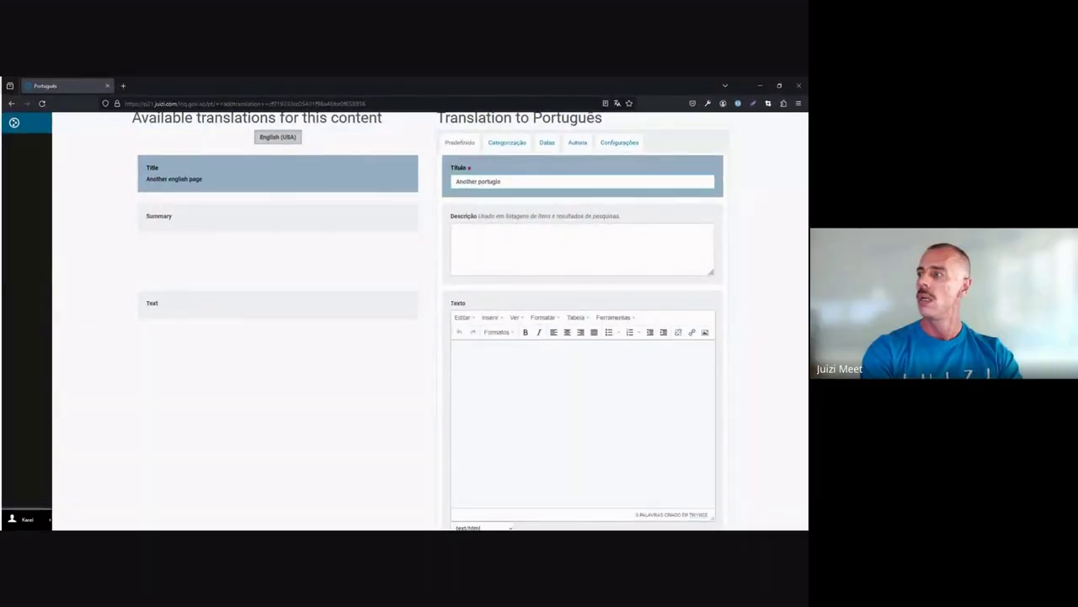
type("se page")
scroll(556, 234, "down", 4)
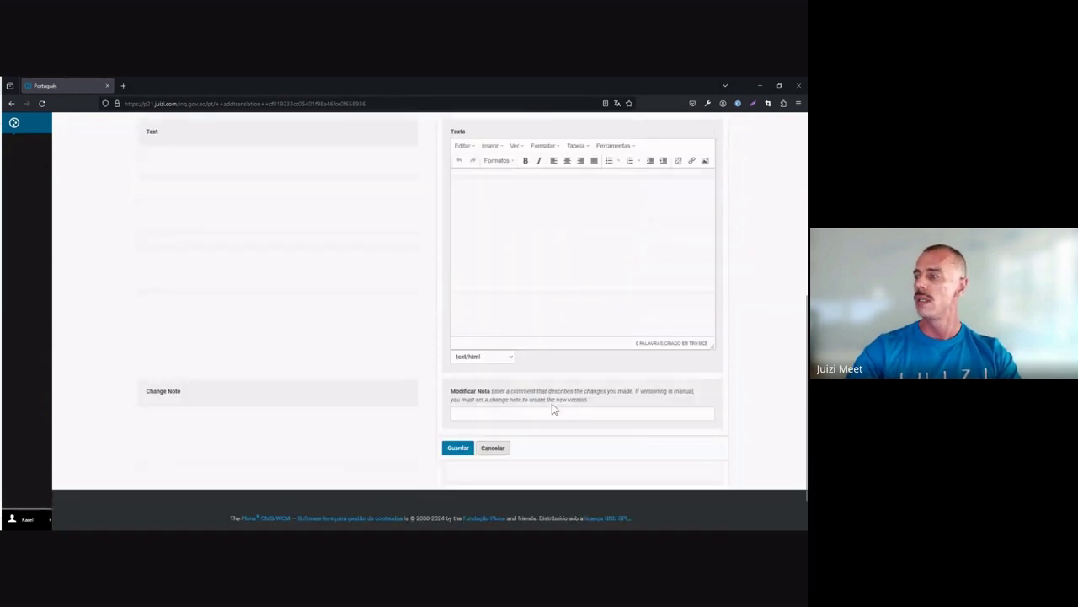
left_click(456, 449)
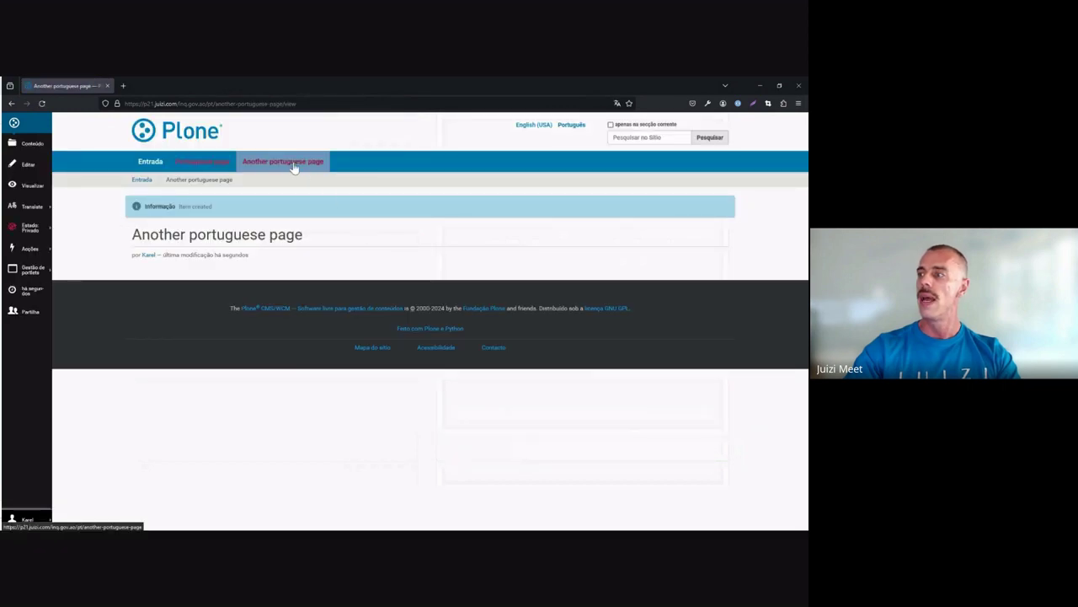
- Switch between Português and English (USA) to confirm the pages are linked, then return to the English home
left_click(571, 126)
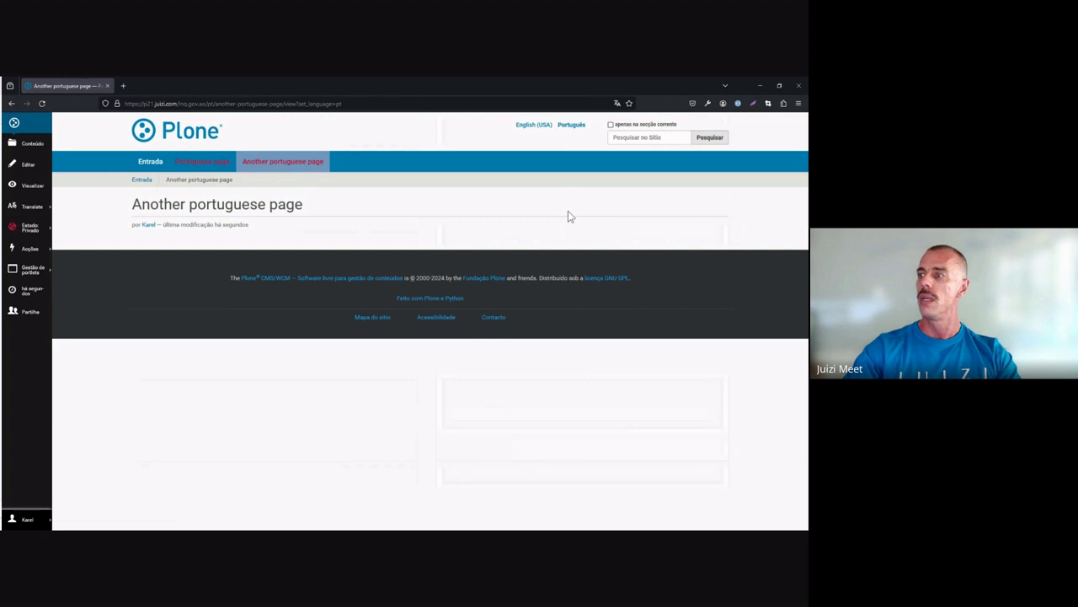
left_click(544, 127)
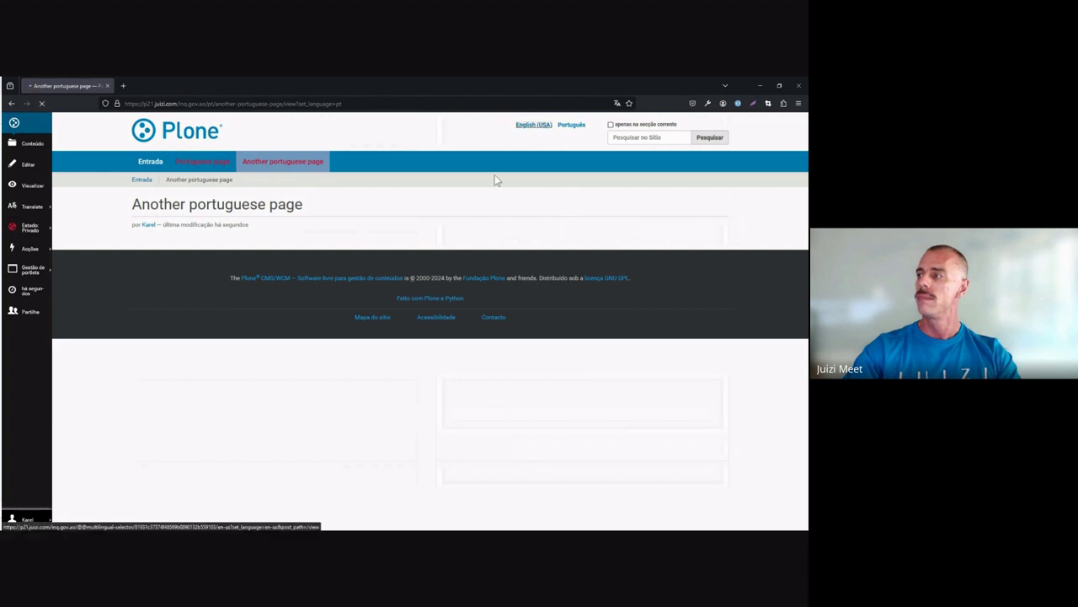
left_click(149, 163)
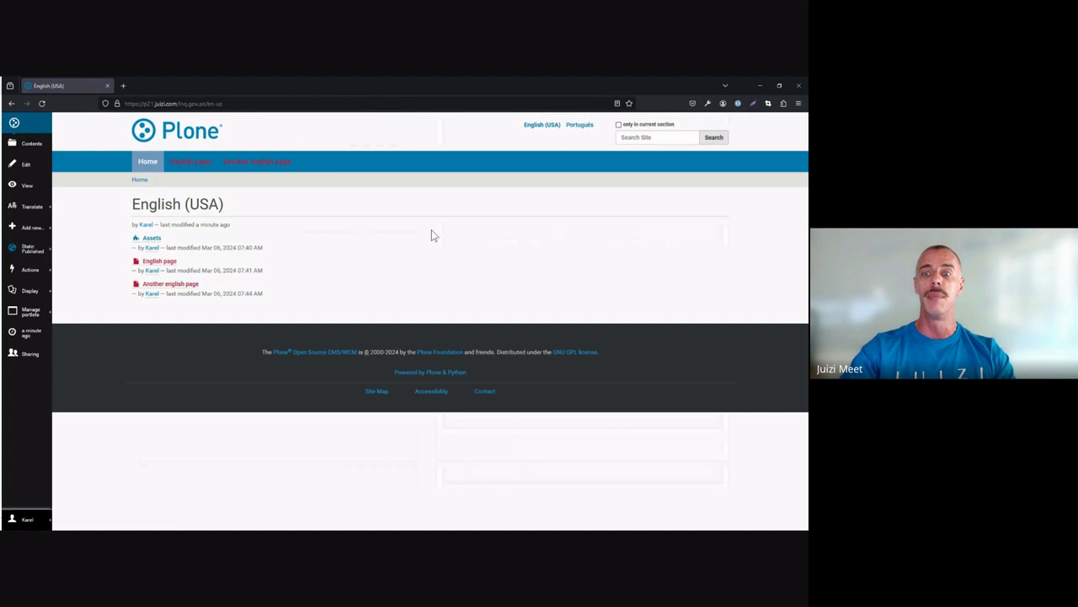
- Open 'English page' and view its Manage translations page showing the linked Portuguese page
left_click(165, 267)
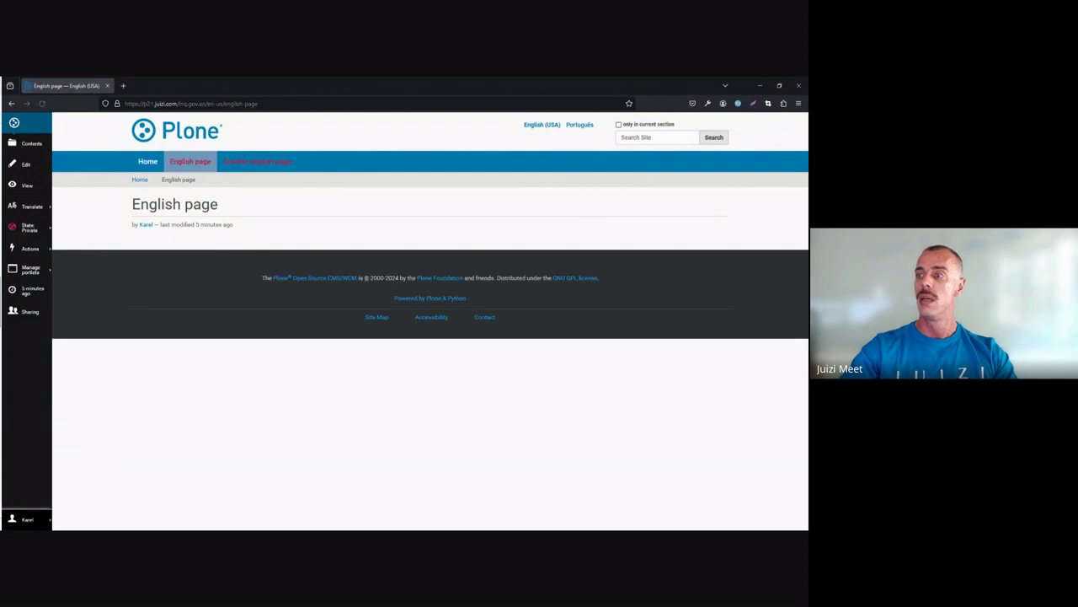
left_click(34, 208)
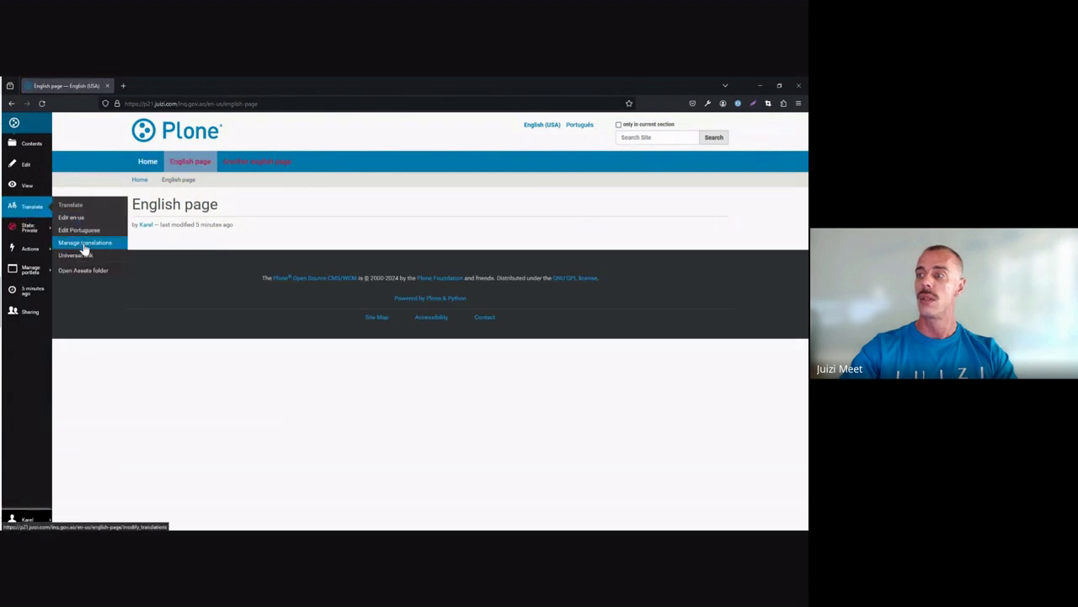
left_click(84, 244)
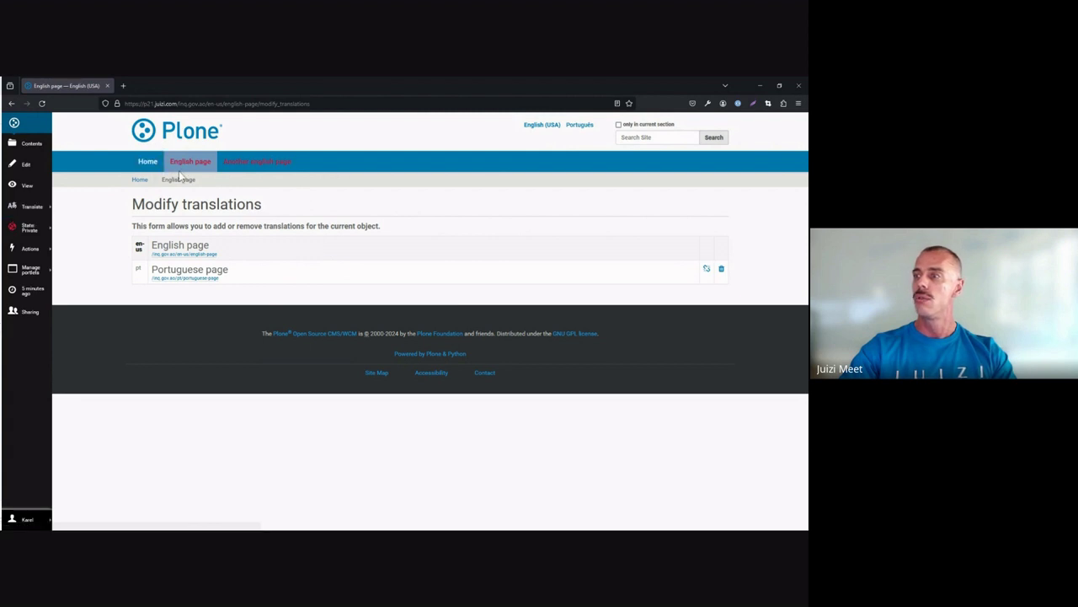
- Create and save a new English page titled 'Not translating this one' from the English (USA) home
left_click(148, 161)
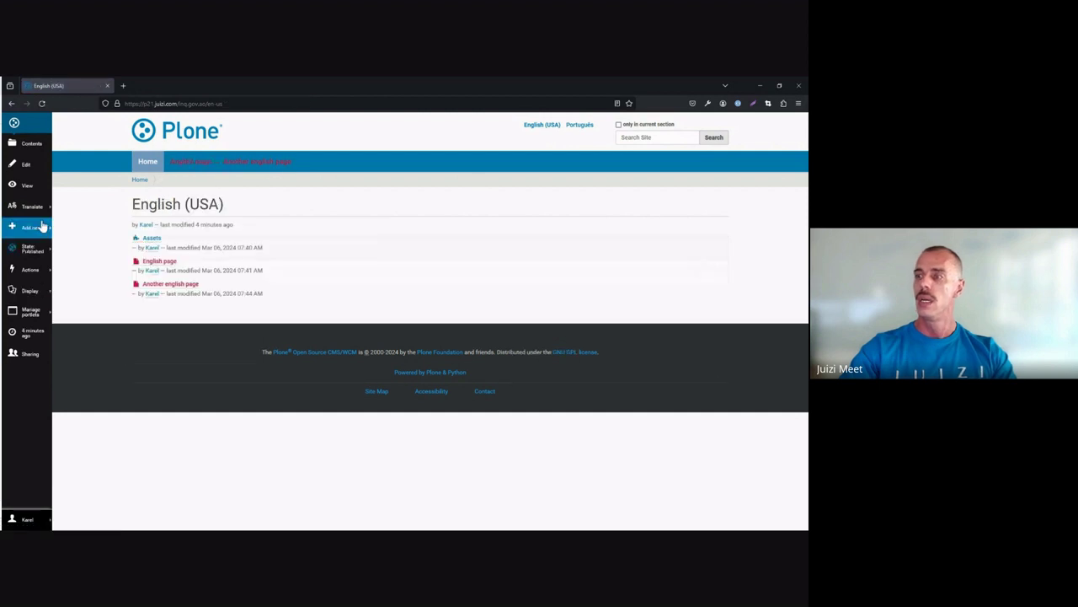
left_click(33, 229)
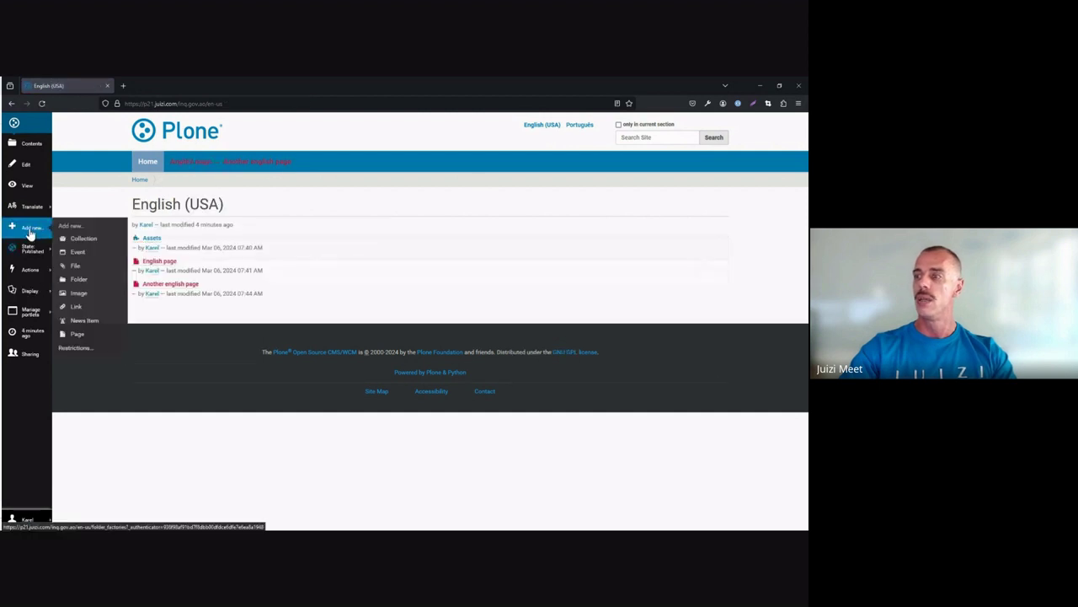
left_click(77, 336)
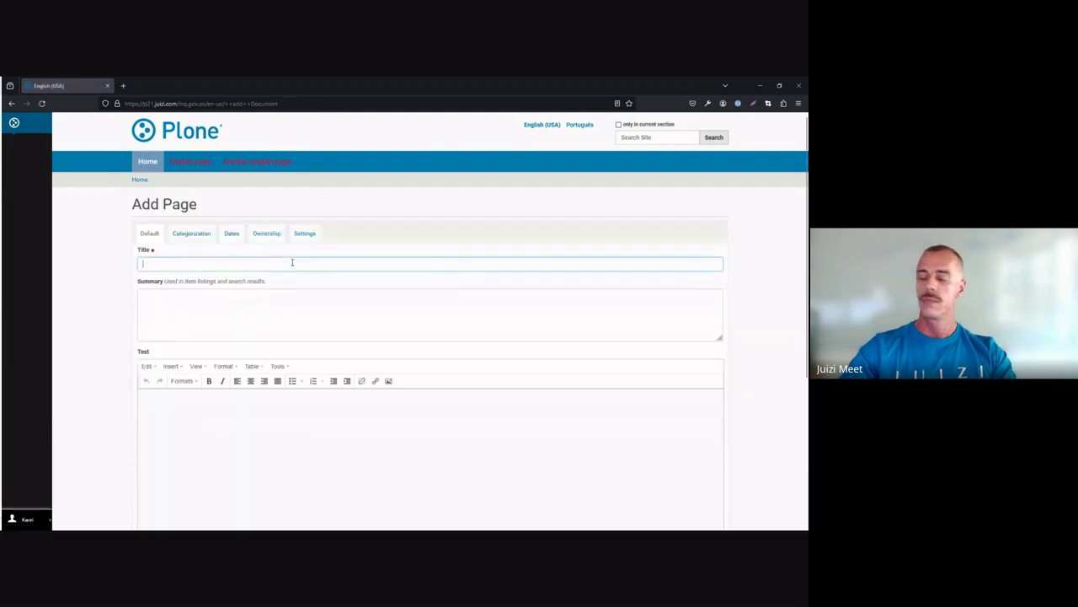
type("Not tran")
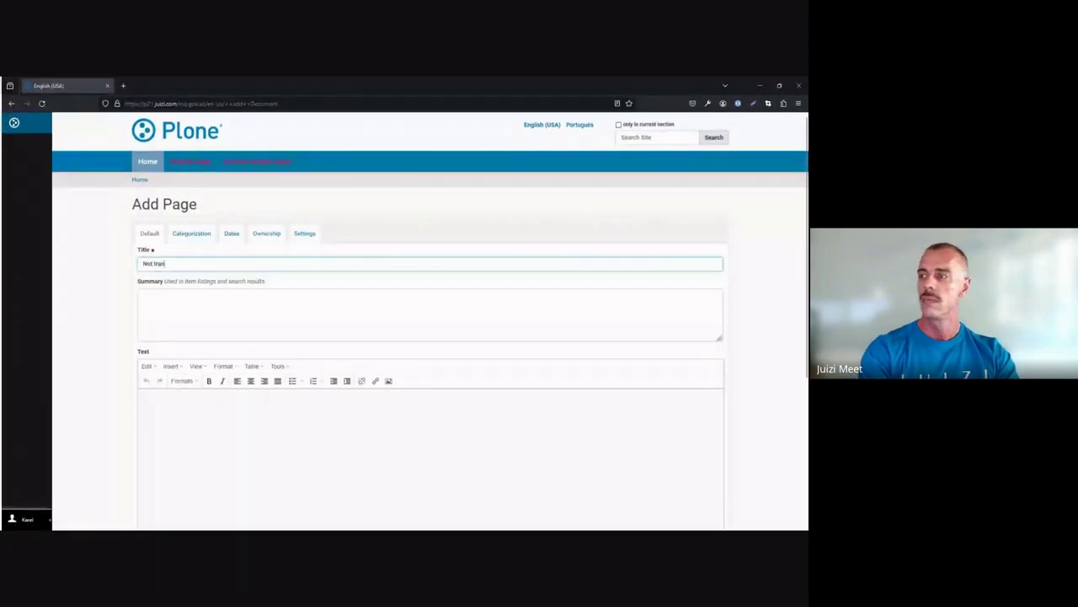
type("slating this one")
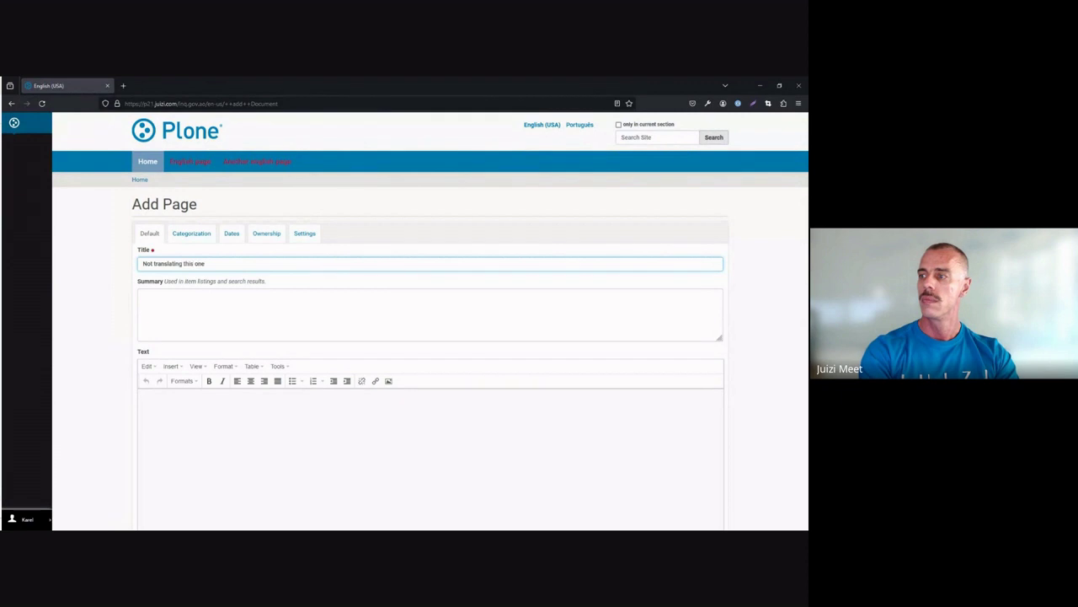
key("Return")
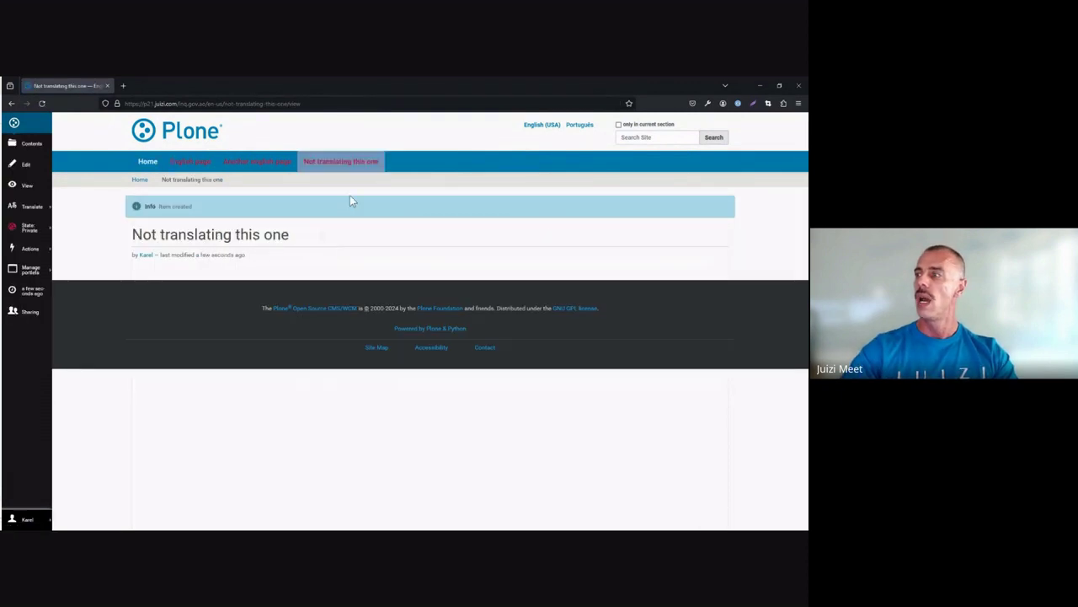
left_click(579, 125)
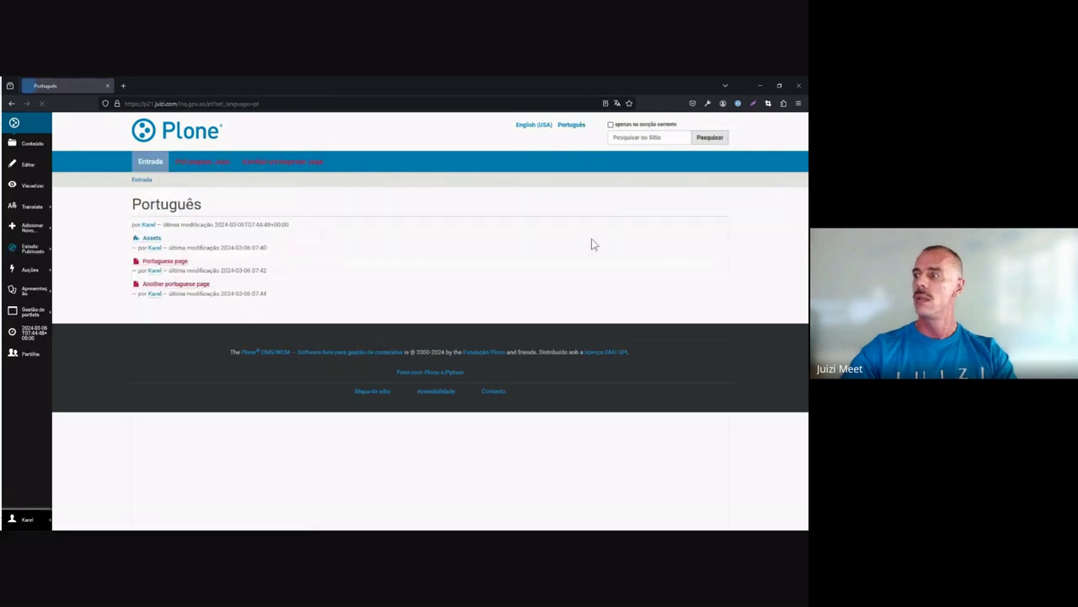